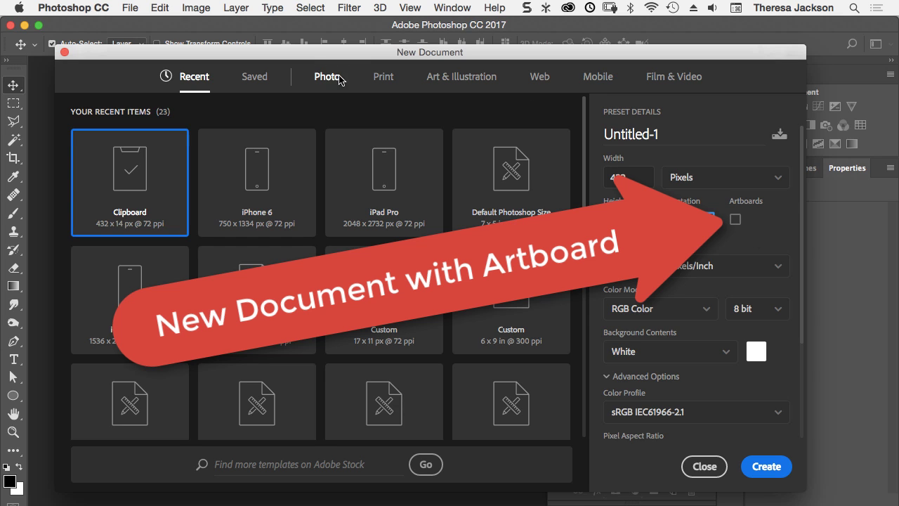
Browse the preset categories and settle on the Mobile iPhone 6 preset, 750 × 1334 px at 72 ppi
left_click(544, 80)
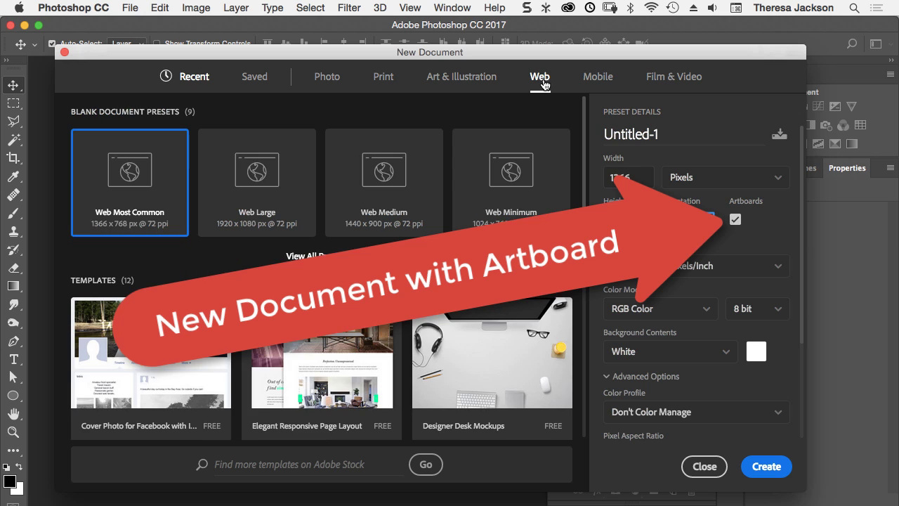
left_click(596, 77)
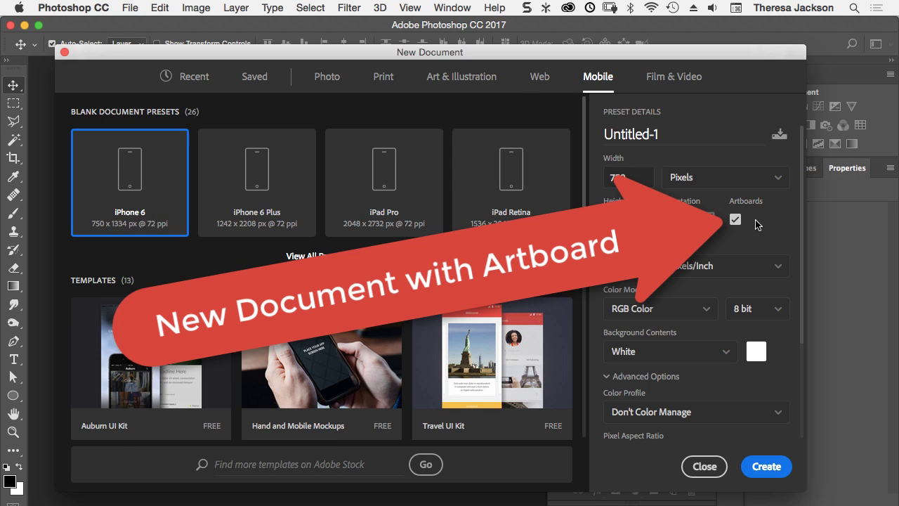
left_click(327, 79)
left_click(387, 79)
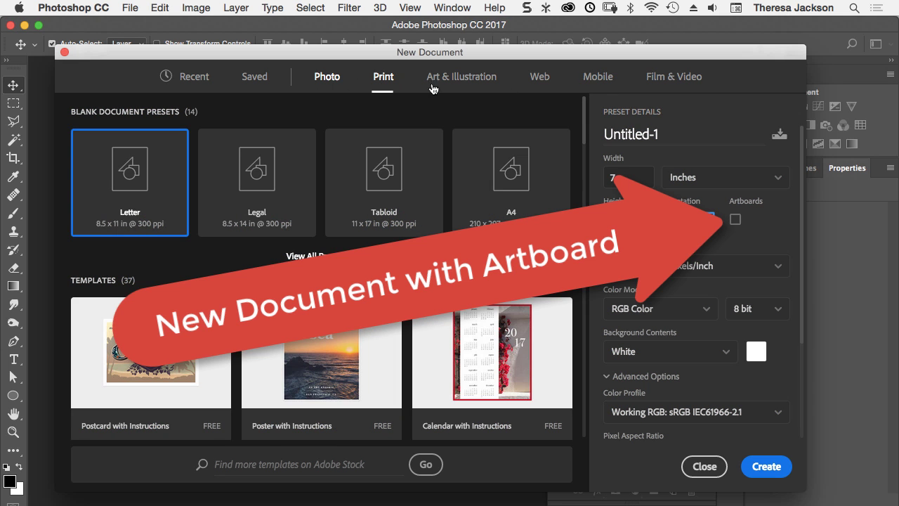
left_click(472, 80)
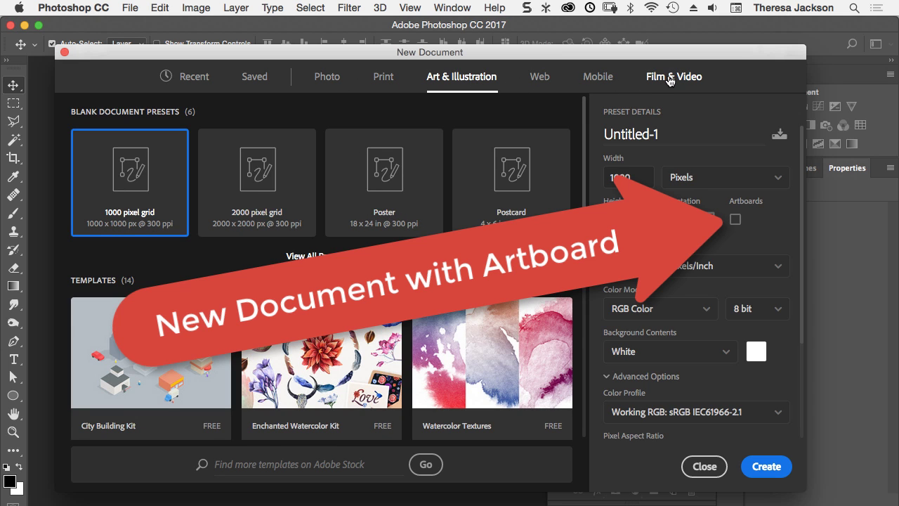
left_click(660, 79)
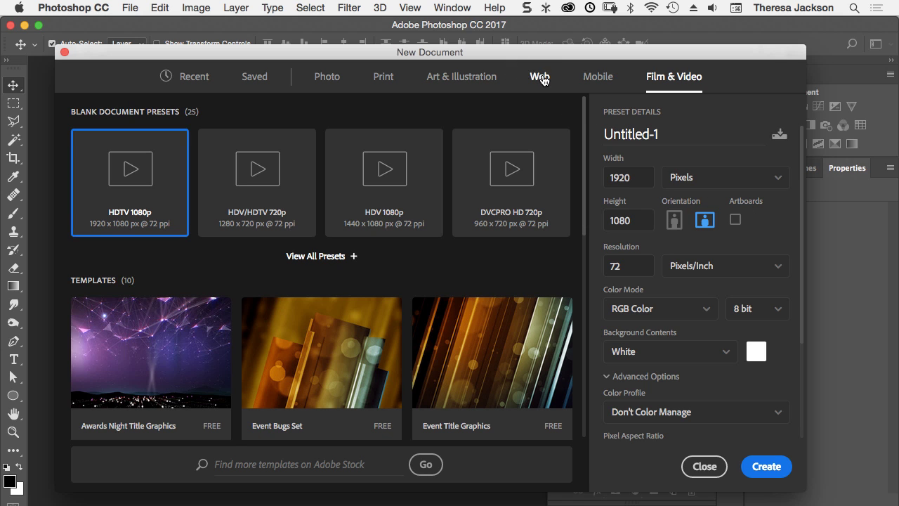
left_click(598, 79)
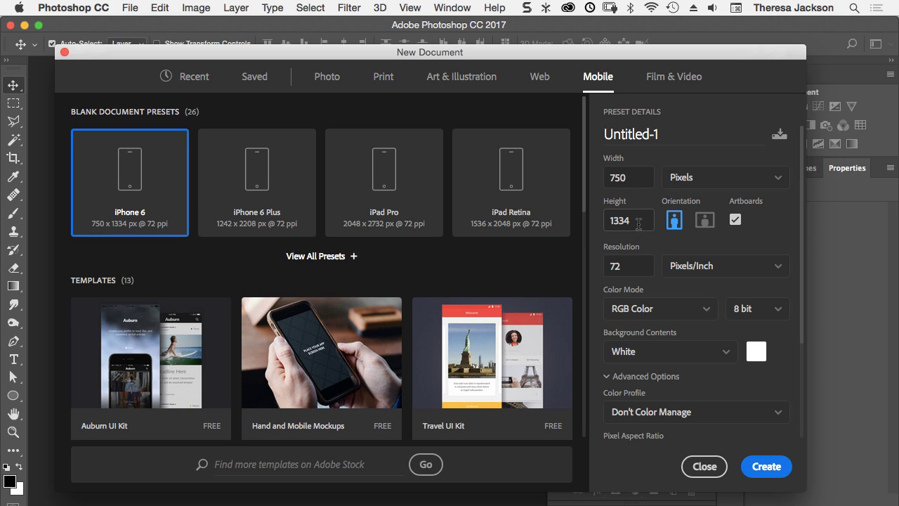
Create the iPhone 6 document with Artboard 1 and switch to the Artboard tool
left_click(766, 466)
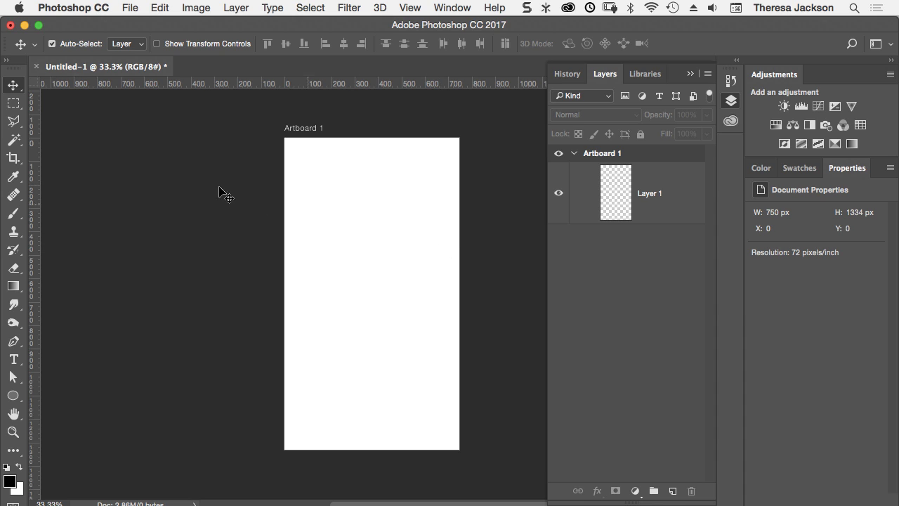
key("shift+v")
left_click(310, 137)
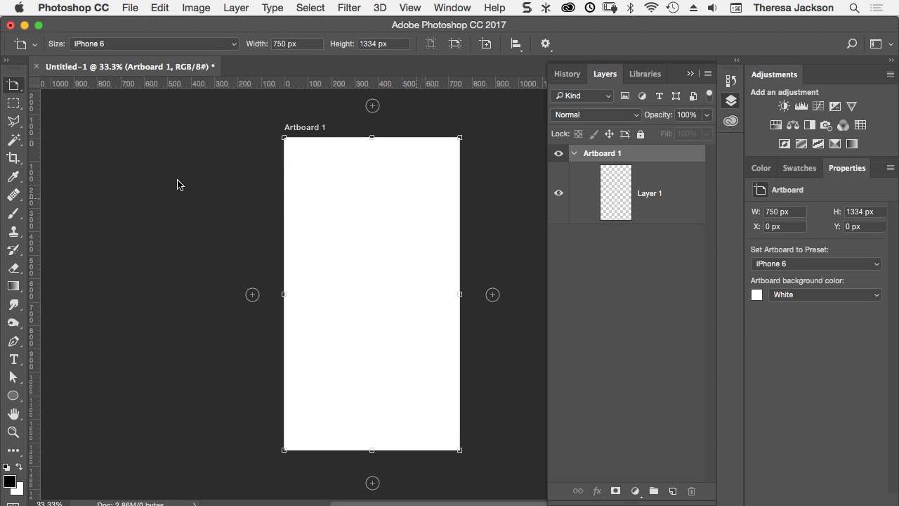
right_click(20, 90)
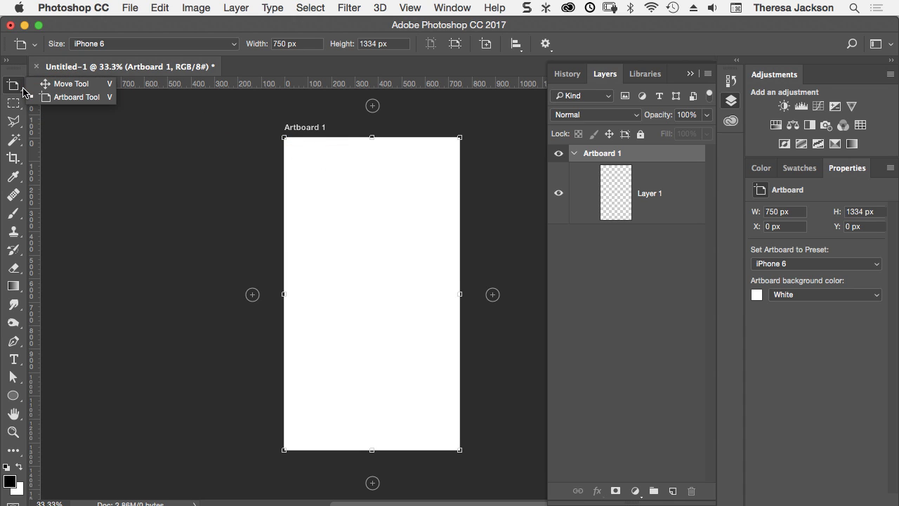
left_click(49, 97)
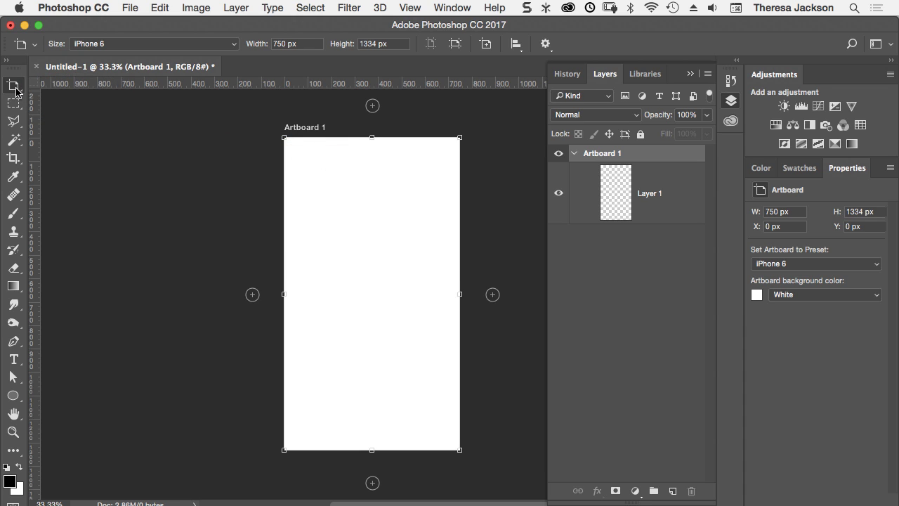
Switch the artboard background color to Black, then back to White
left_click(878, 295)
left_click(826, 303)
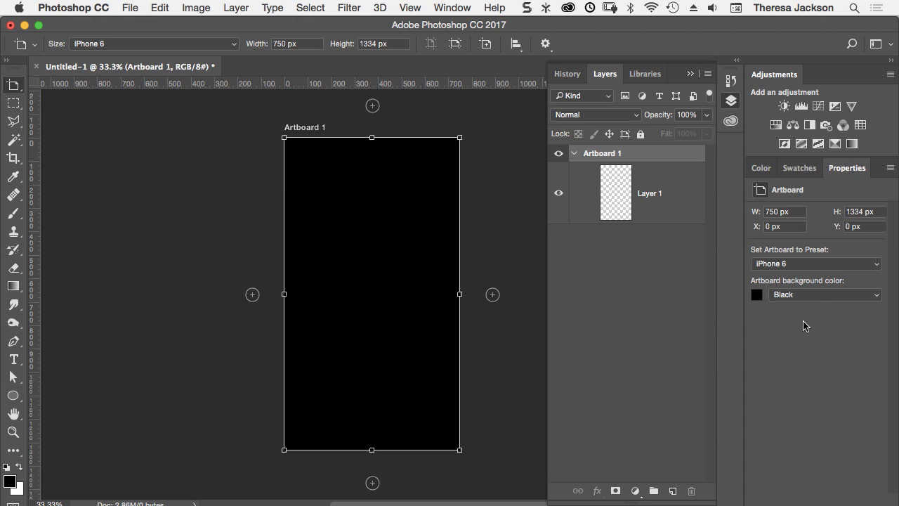
left_click(871, 294)
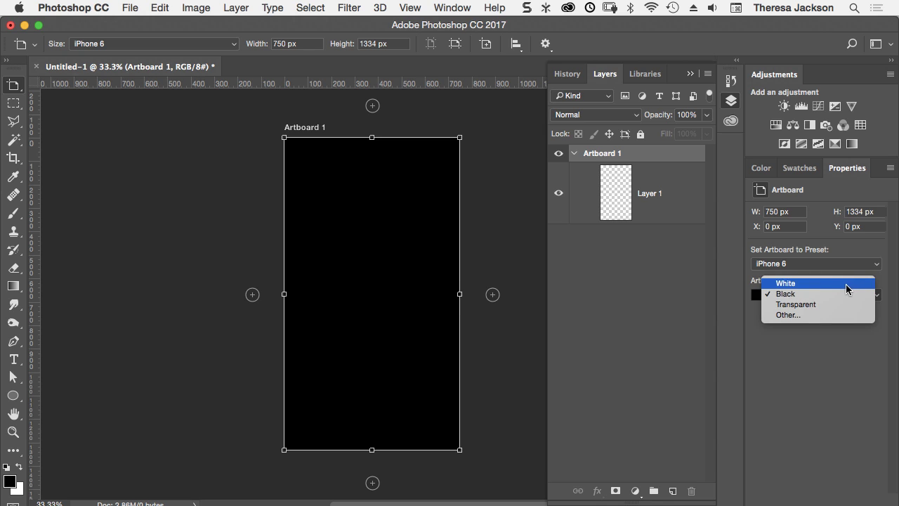
left_click(836, 289)
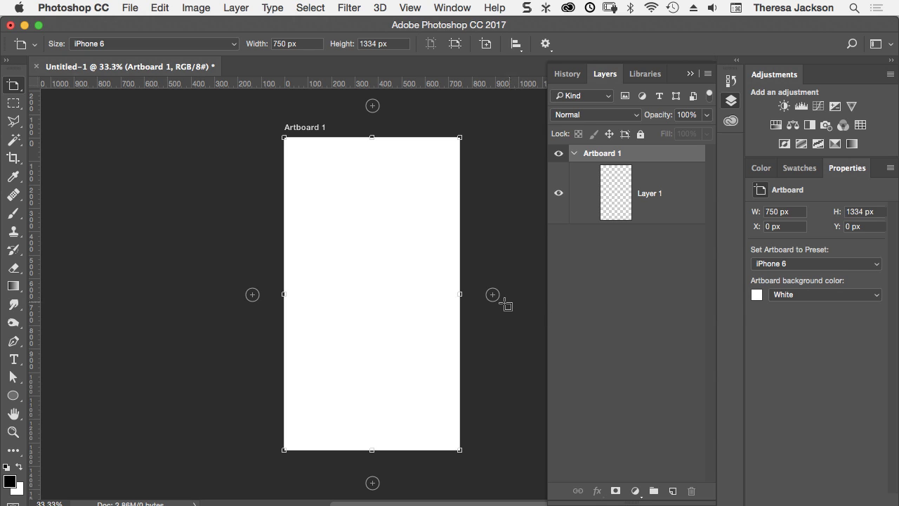
Place the Bouquet of flowers gerberas library image on Artboard 1, scaled to about 204%
left_click(731, 121)
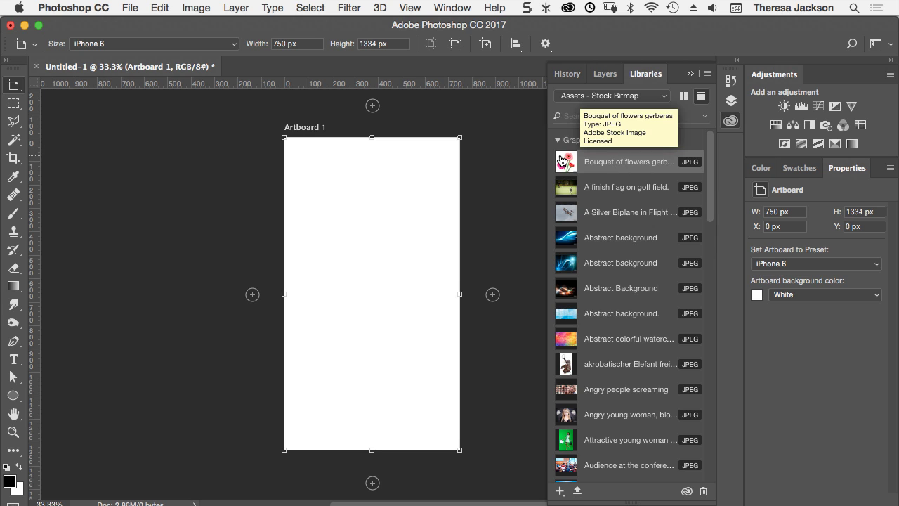
left_click_drag(563, 163, 351, 246)
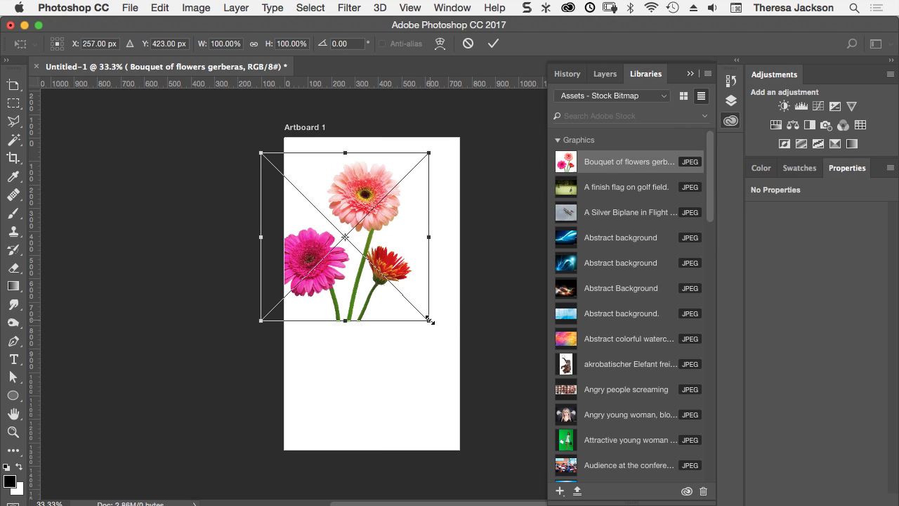
left_click_drag(429, 322, 517, 418)
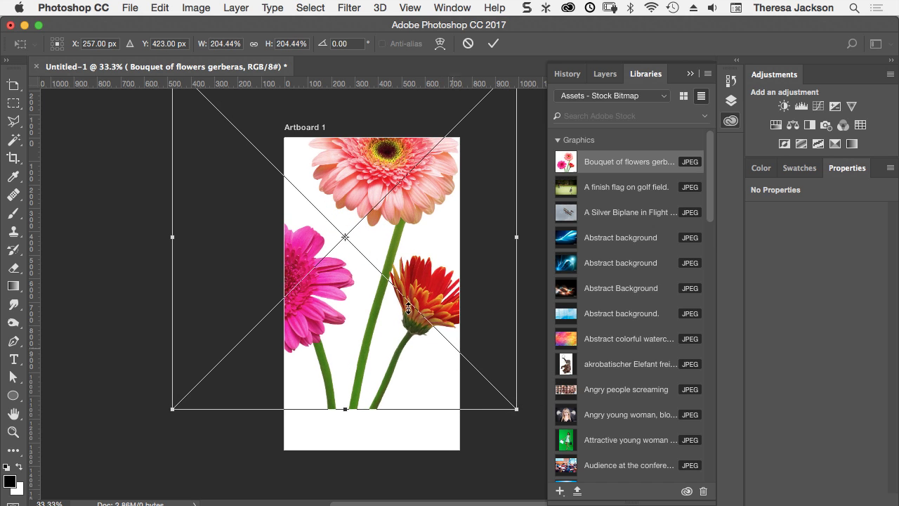
left_click_drag(392, 298, 386, 349)
left_click(494, 44)
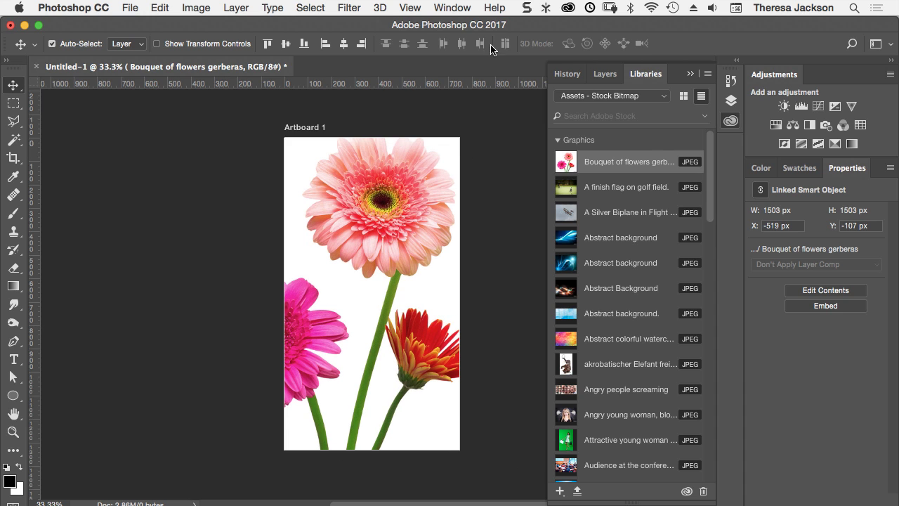
left_click(606, 75)
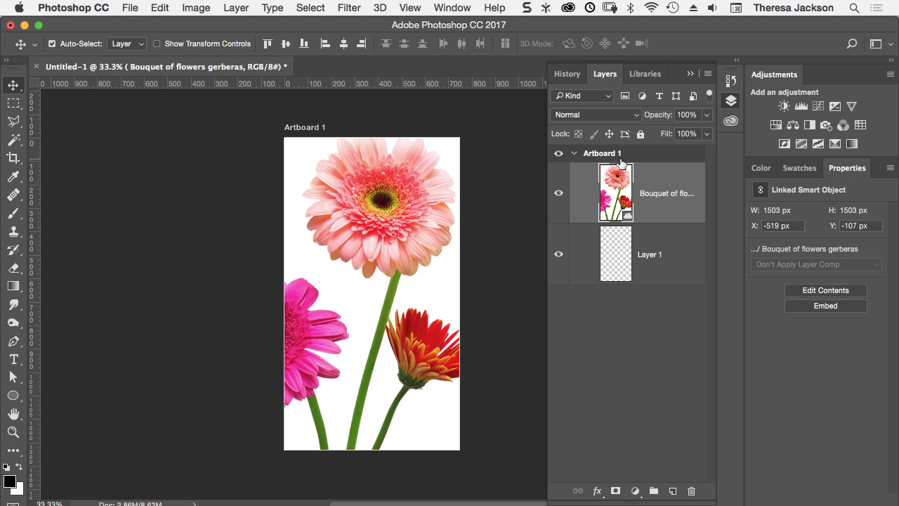
Drag the bouquet off Artboard 1 and back in, letting the pink flower reach the right edge
key("super+minus")
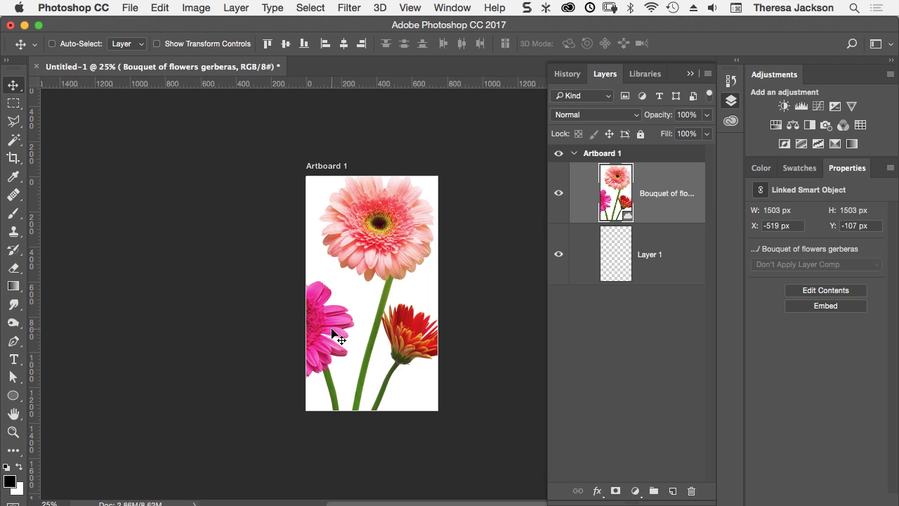
key("super+minus")
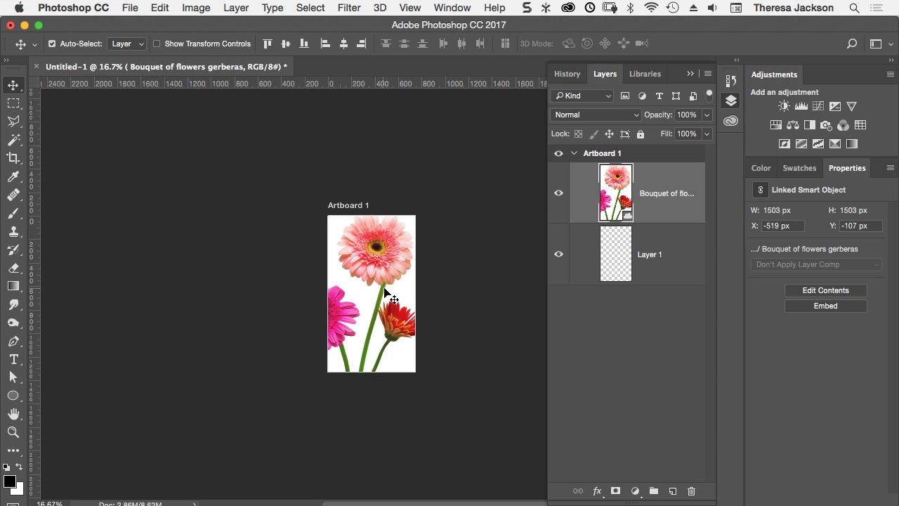
left_click_drag(385, 296, 159, 298)
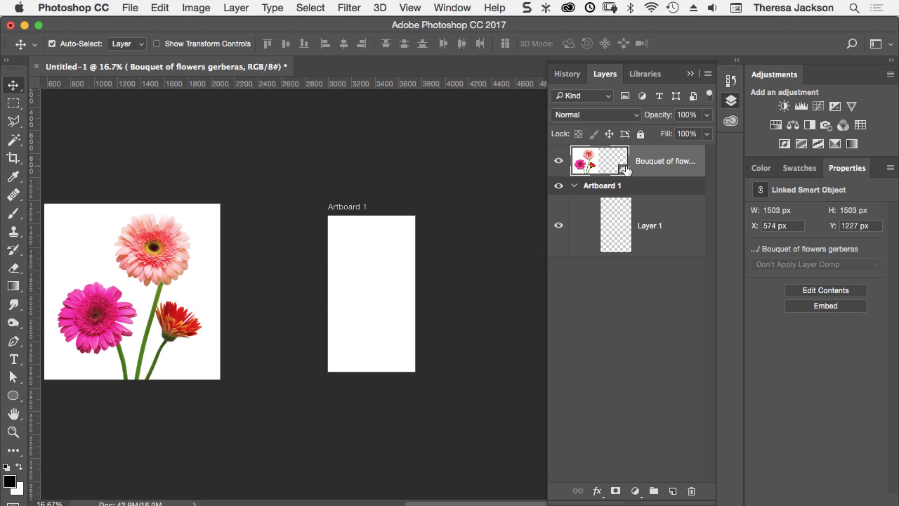
left_click_drag(151, 293, 207, 296)
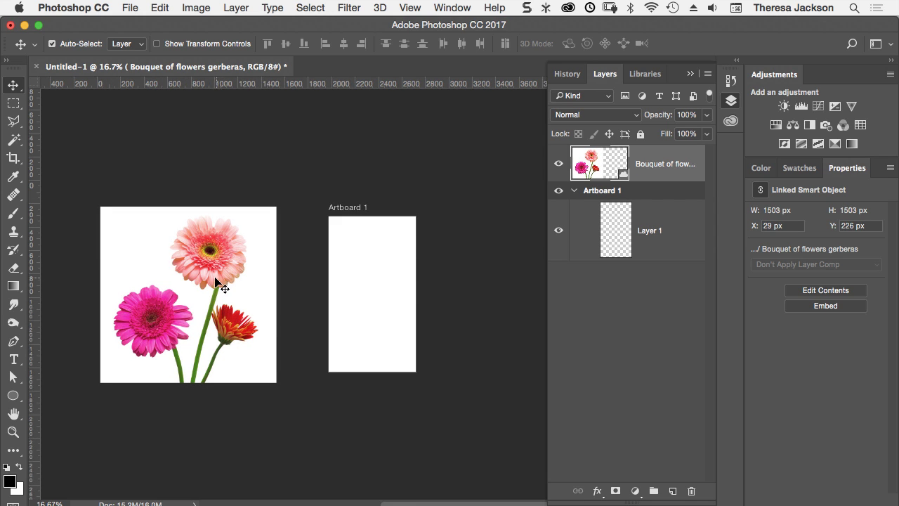
left_click_drag(187, 266, 376, 274)
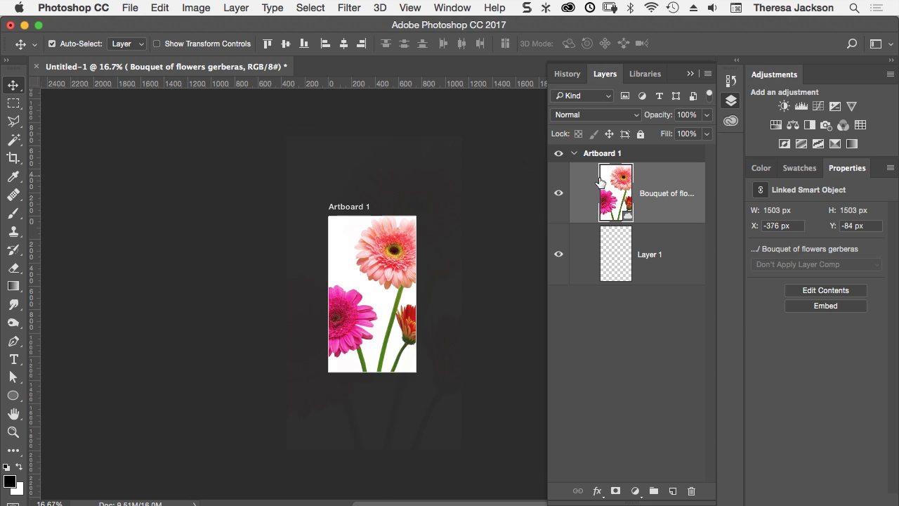
left_click_drag(380, 286, 380, 285)
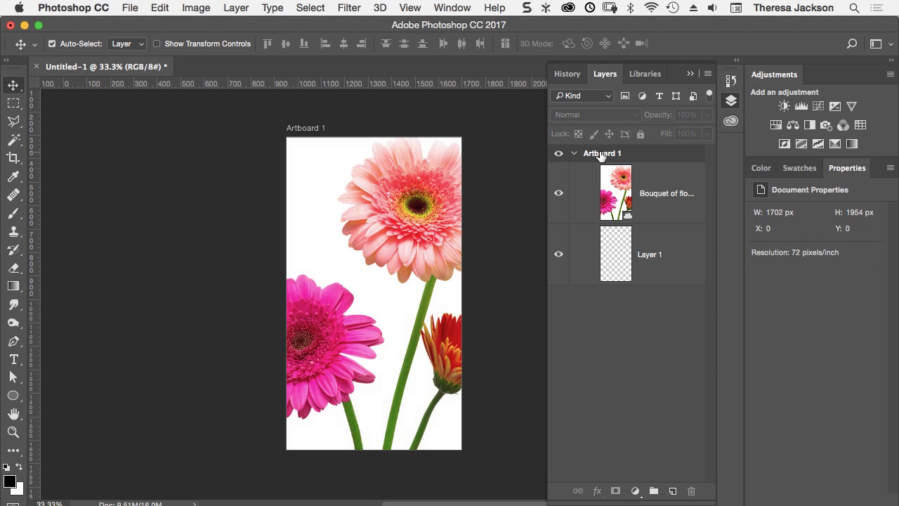
Rename Artboard 1 to 'flower' in the Layers panel
double_click(599, 154)
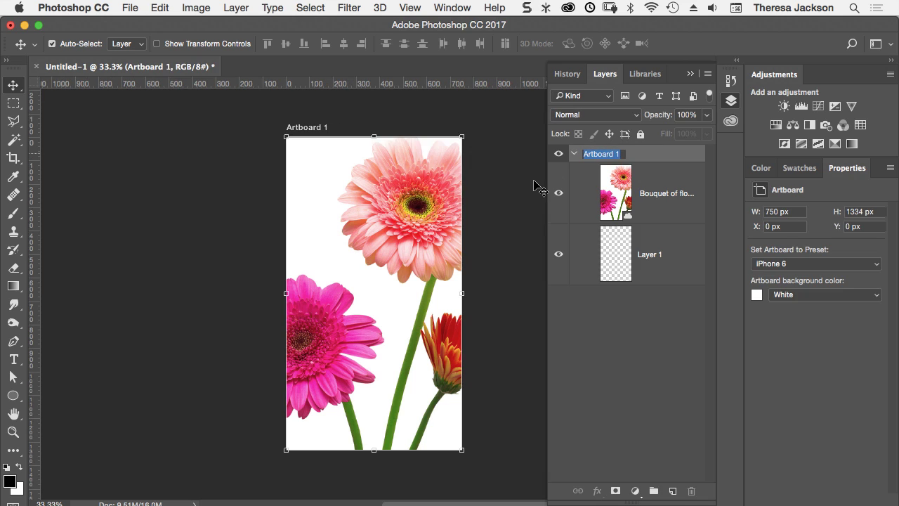
type("flower")
key("Return")
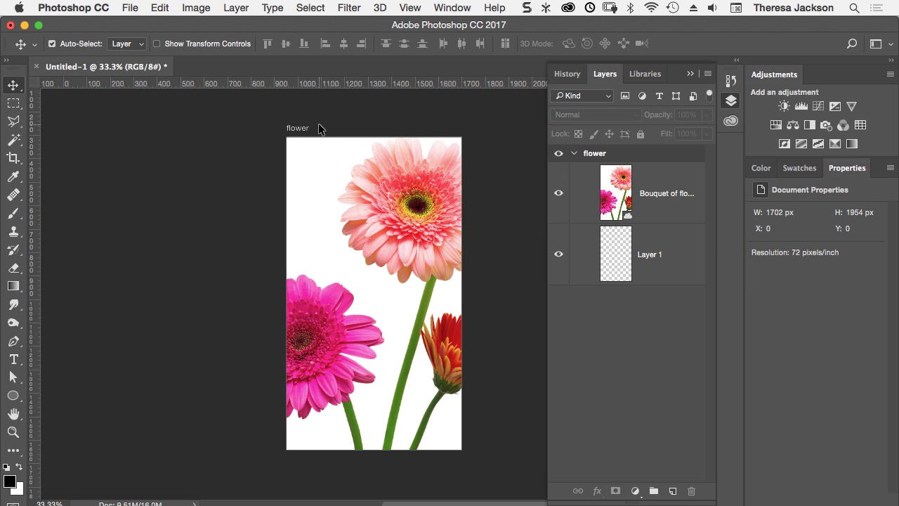
Resize the flower artboard to 1000 px width and 1000 px height
key("shift+v")
left_click(461, 305)
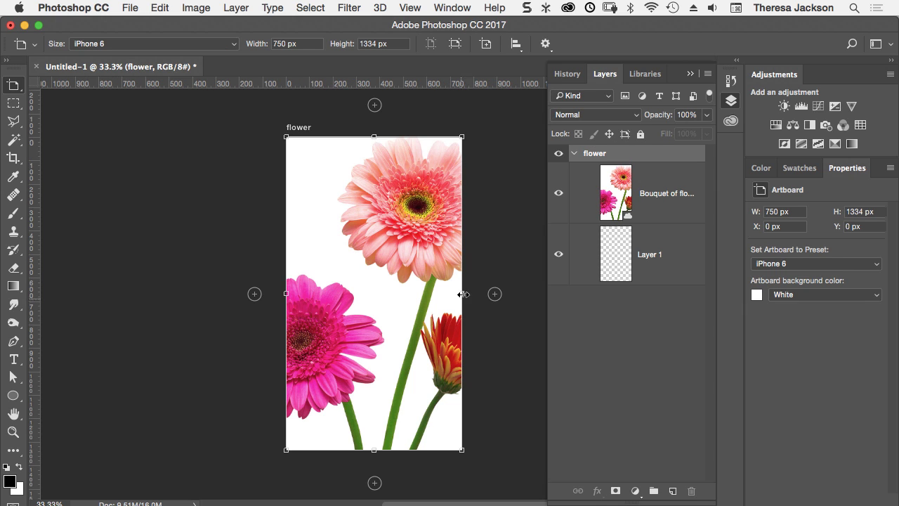
left_click_drag(286, 294, 214, 294)
left_click_drag(461, 293, 511, 294)
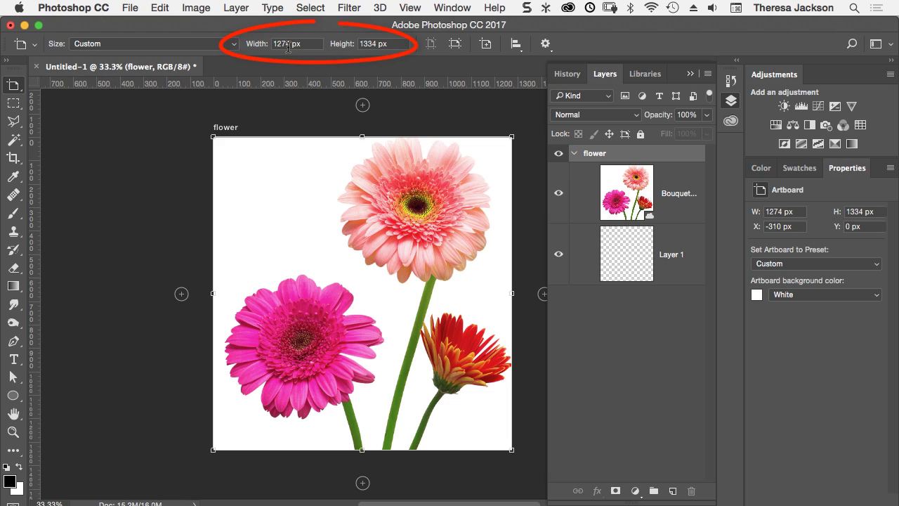
left_click_drag(289, 42, 259, 45)
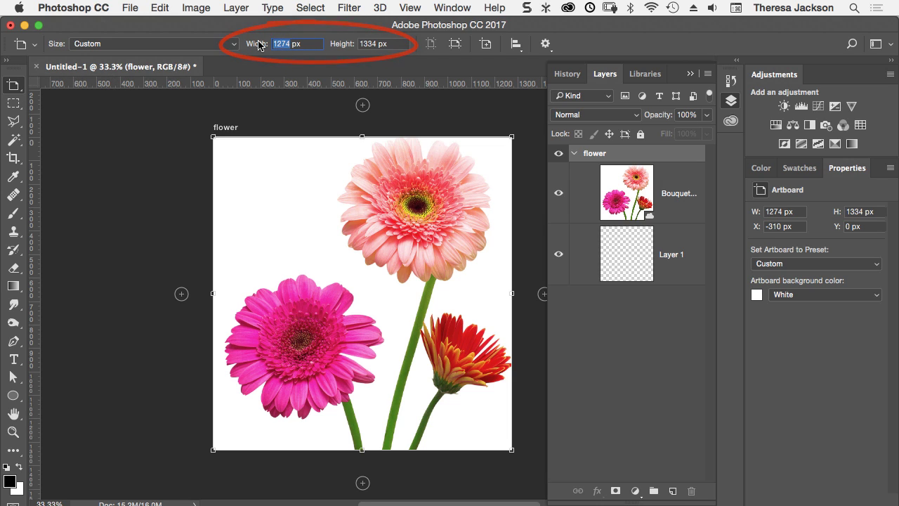
type("1")
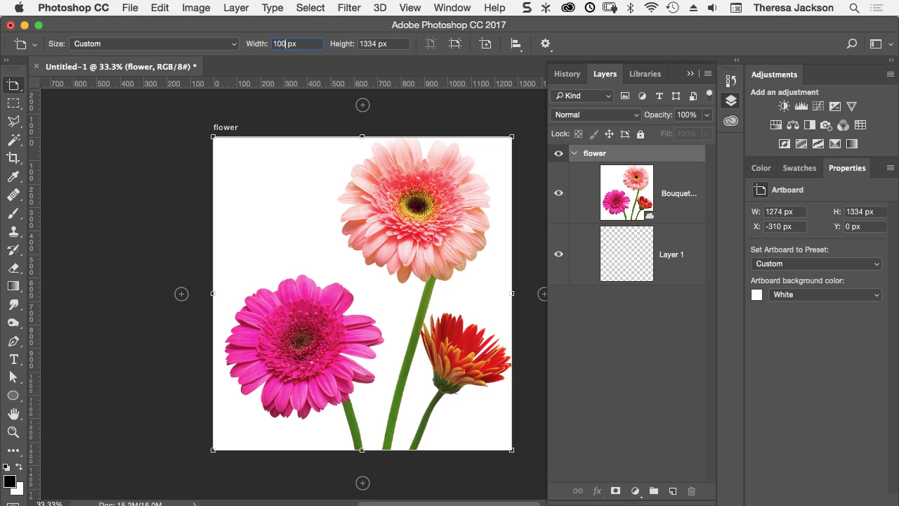
key("Tab")
type("100")
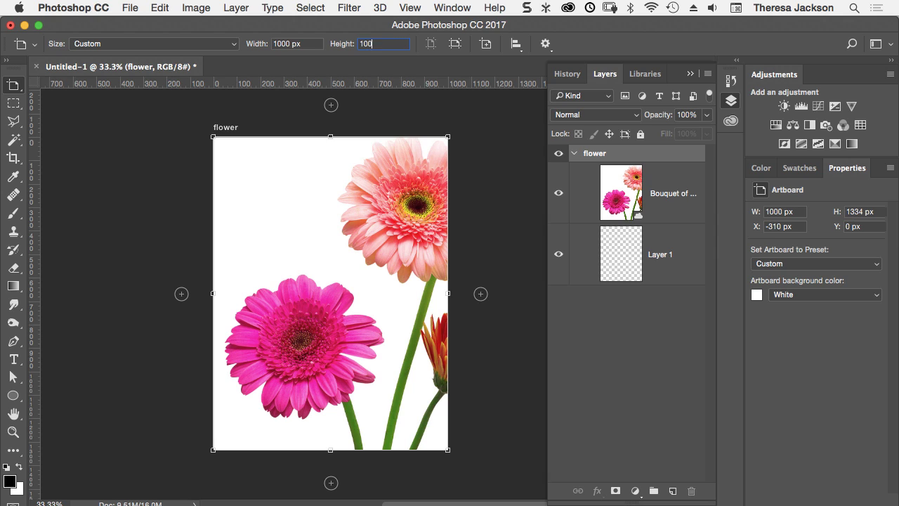
type("0")
key("Tab")
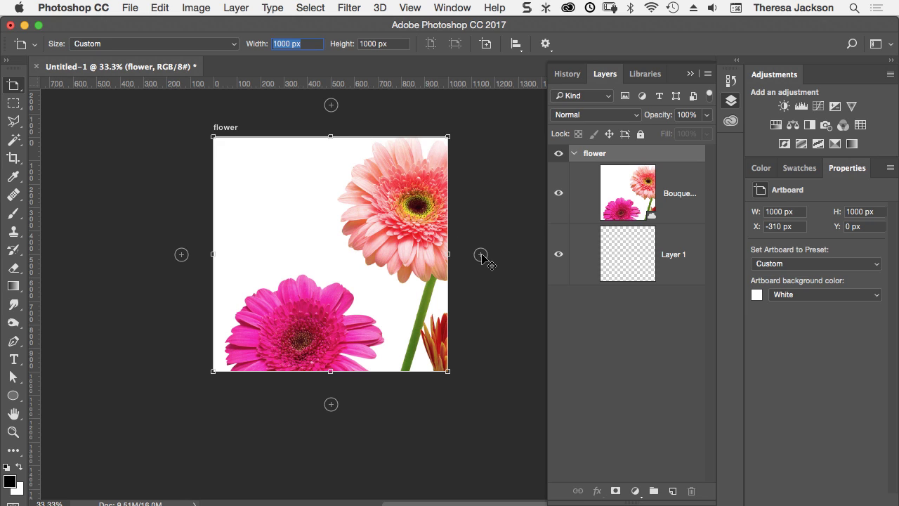
Add Artboard 1 right of flower, Artboard 2 below it, and duplicate flower beneath itself
left_click(481, 255)
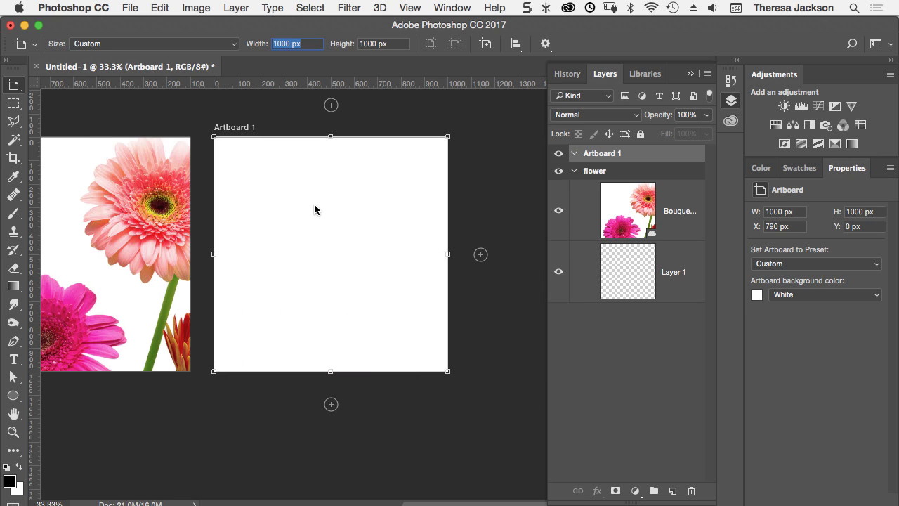
left_click(331, 405)
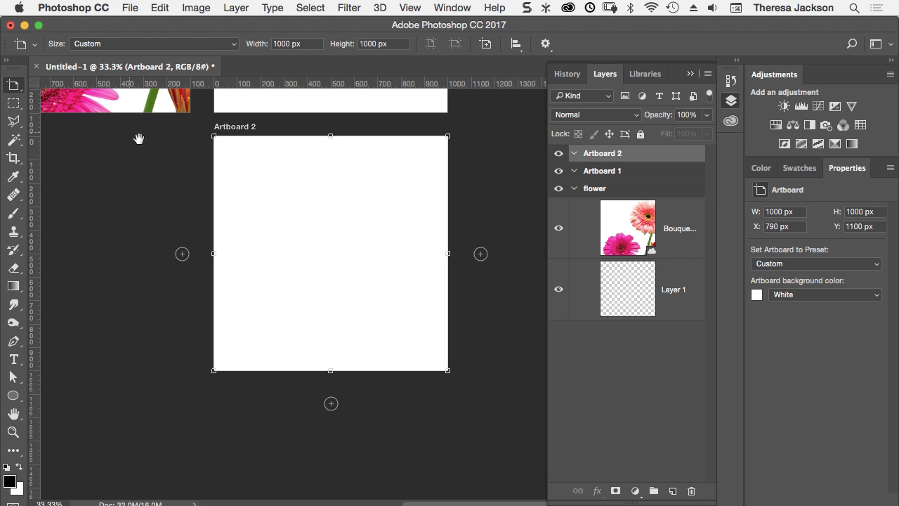
left_click_drag(138, 138, 377, 374)
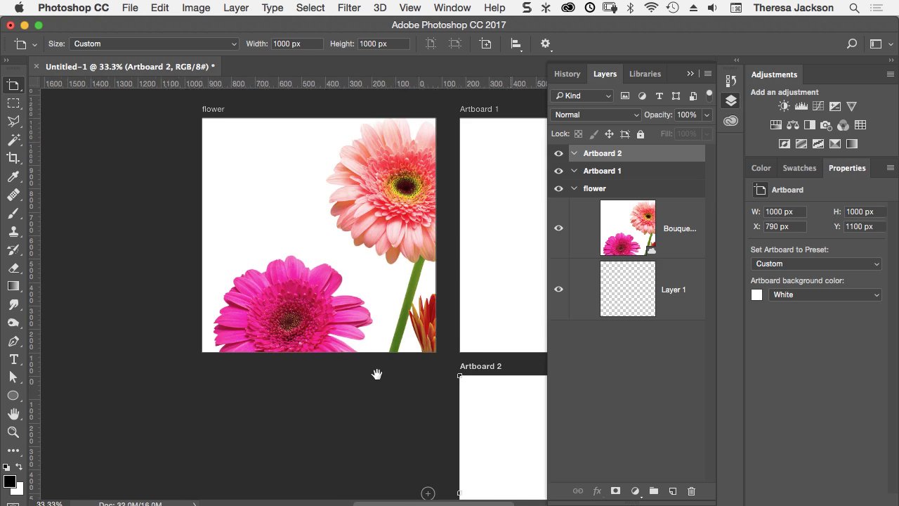
left_click(312, 356)
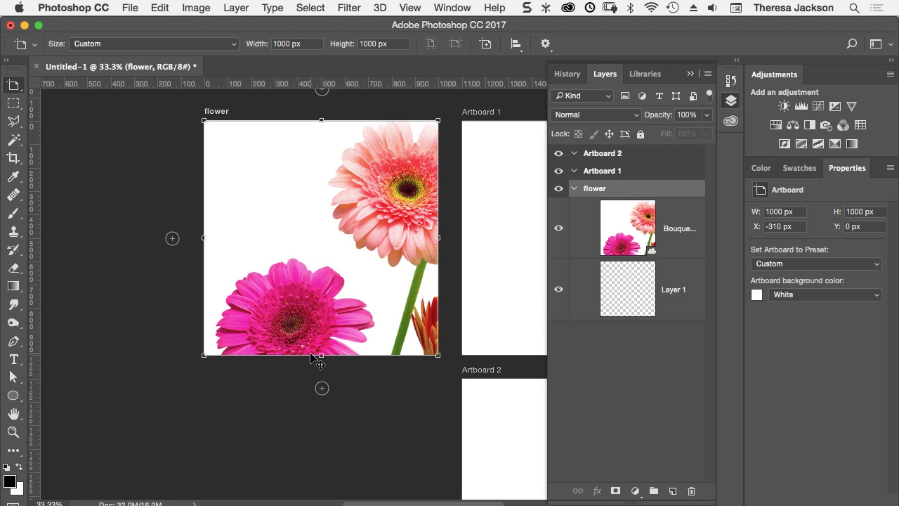
left_click(322, 388, "alt")
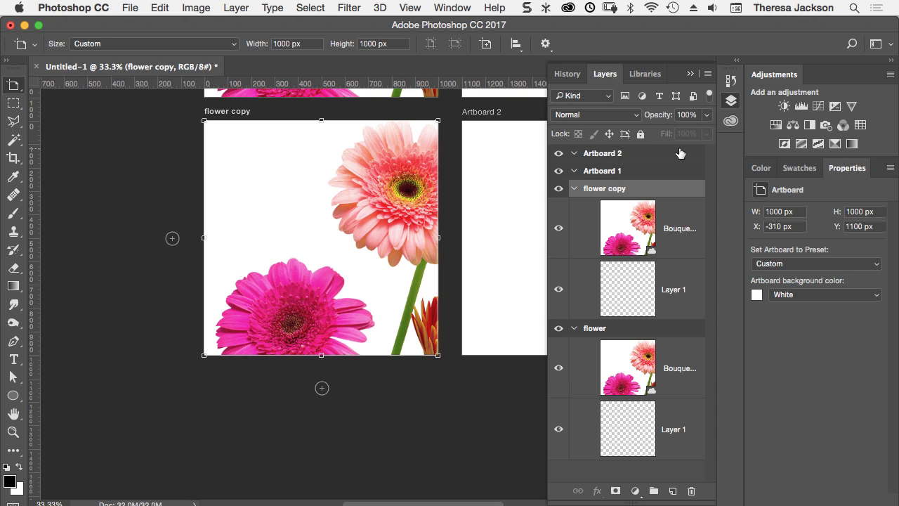
Create Artboard 3 from the iPhone 6 Plus preset (1242 × 2208 px) via Layer > New > Artboard
left_click(709, 74)
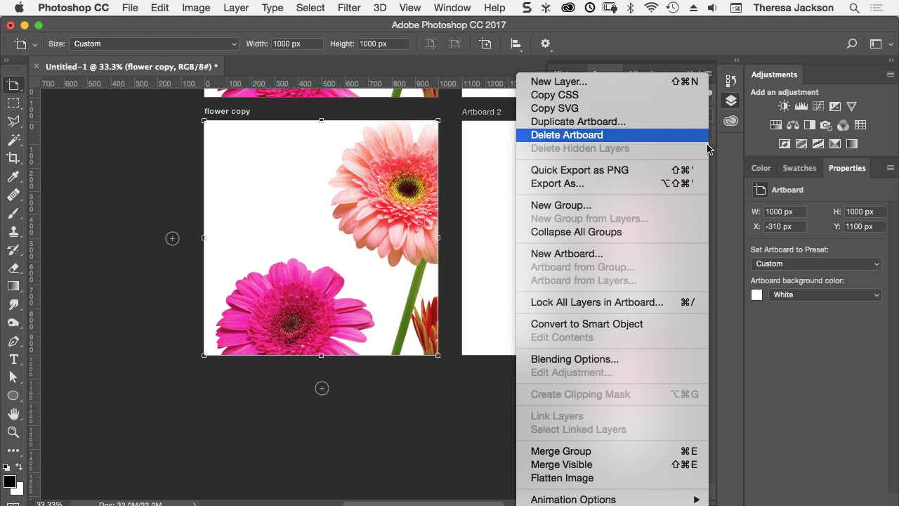
left_click(734, 151)
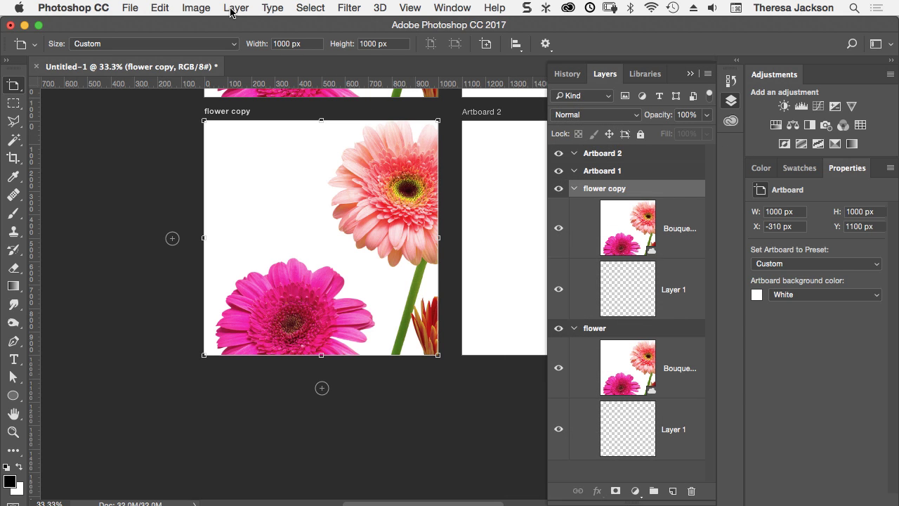
left_click(235, 9)
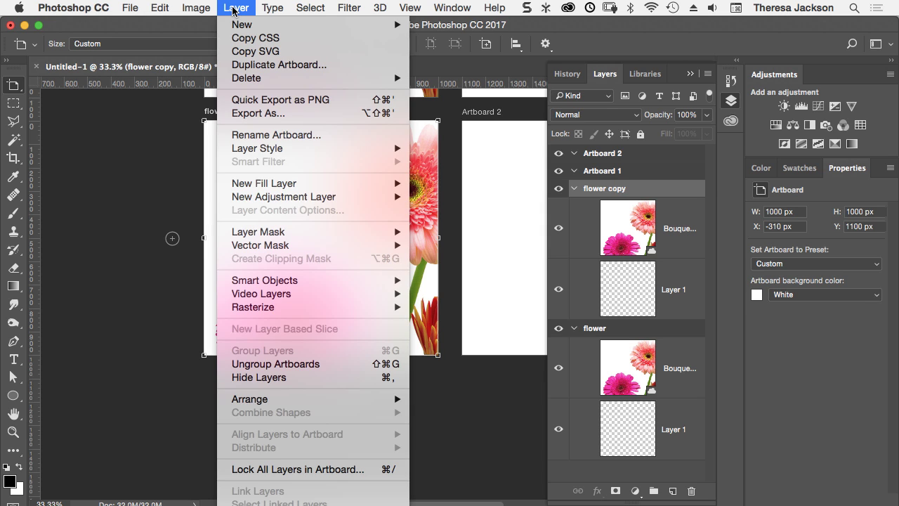
mouse_move(239, 25)
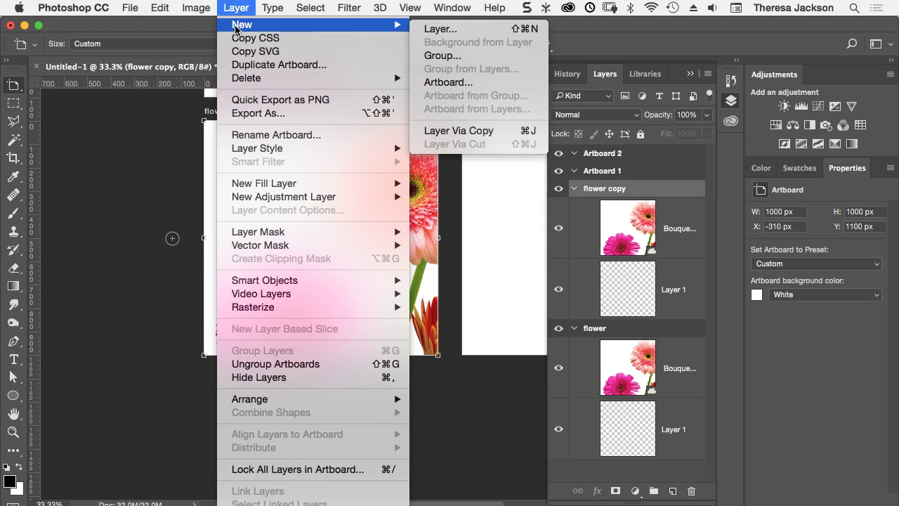
left_click(450, 82)
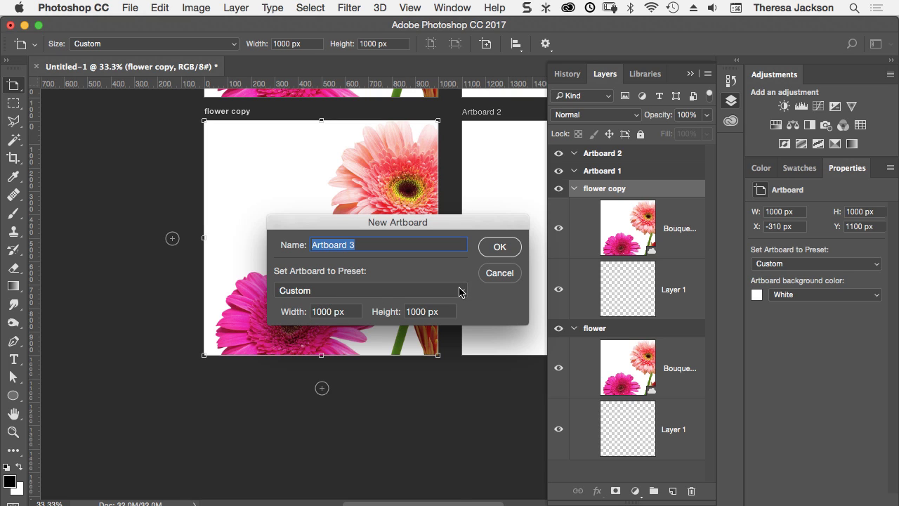
left_click(462, 291)
left_click(437, 306)
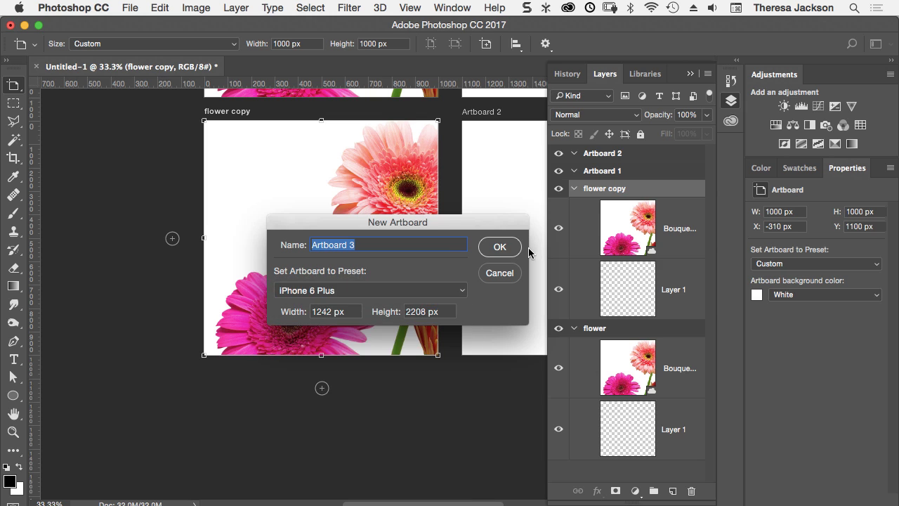
left_click(500, 247)
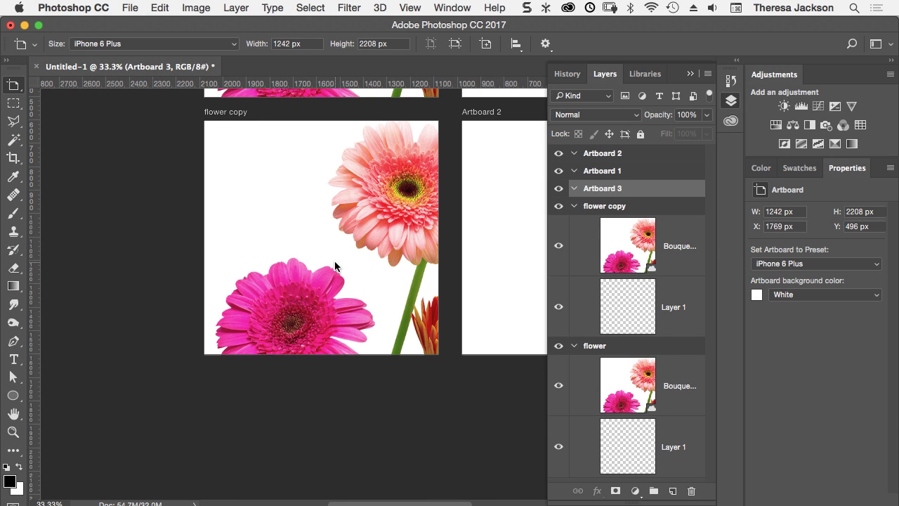
Move Artboard 3 beside Artboards 1 and 2, aligning its top edge with theirs
key("super+minus")
key("super+minus")
key("super+minus")
key("super+minus")
key("super+minus")
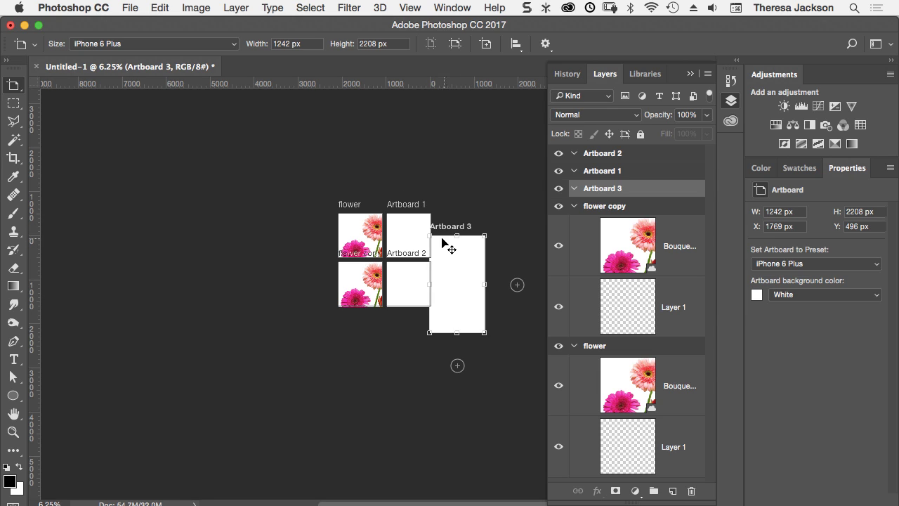
left_click_drag(450, 240, 458, 214)
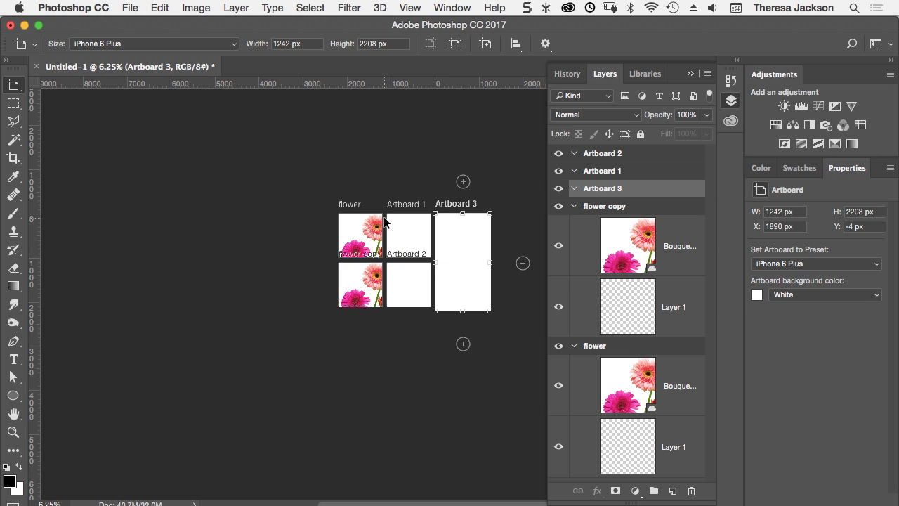
key("super+plus")
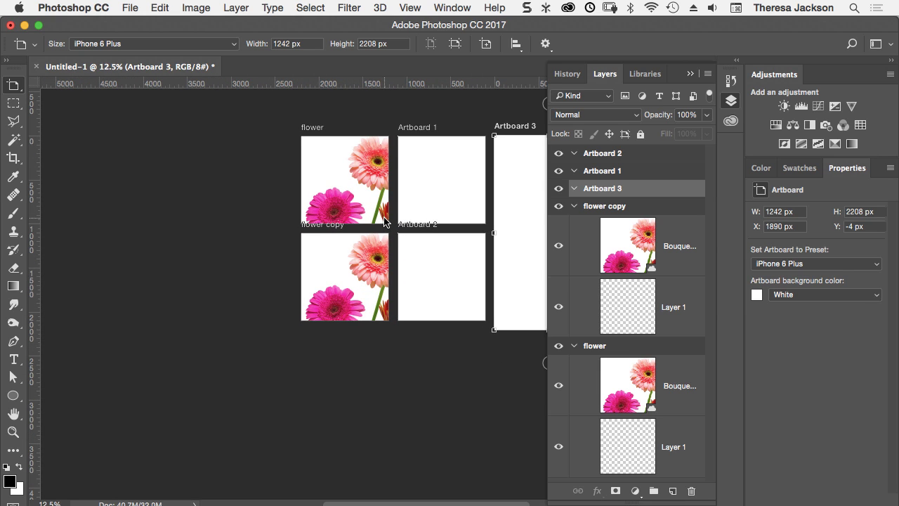
left_click_drag(271, 257, 95, 284)
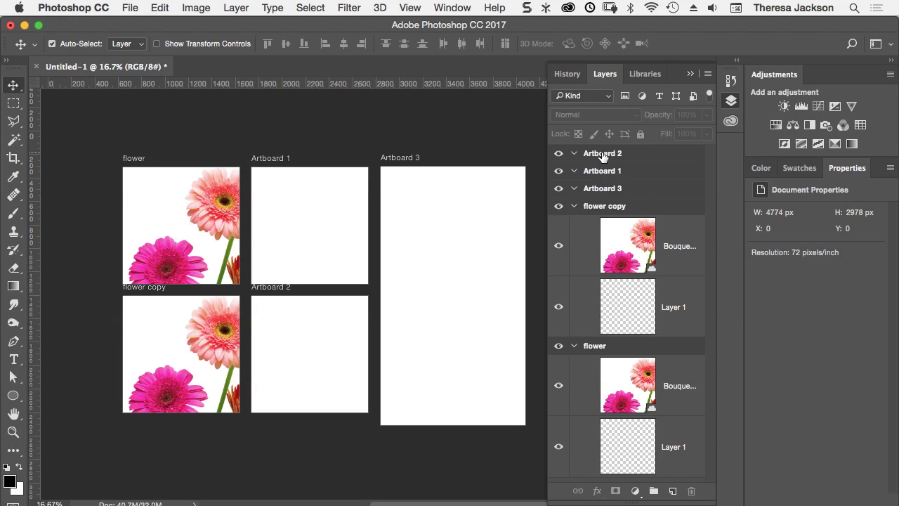
Shift the bouquet photo slightly right within the flower artboard
left_click(602, 155)
left_click(602, 173)
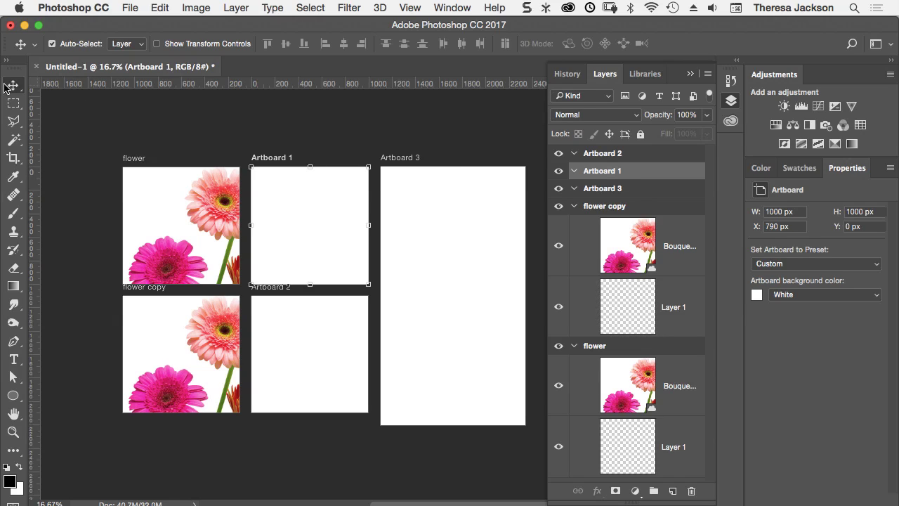
left_click(176, 224)
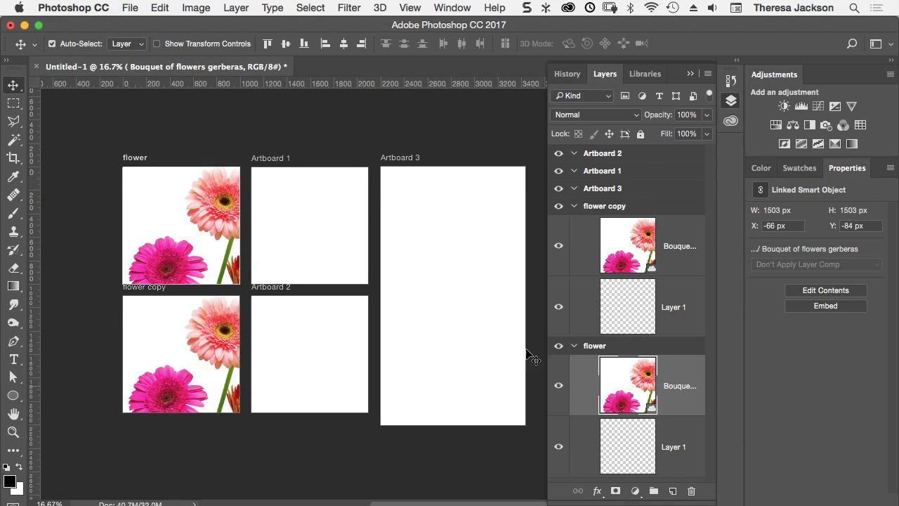
mouse_move(153, 244)
left_mouse_down()
mouse_move(115, 236)
mouse_move(161, 240)
left_mouse_up()
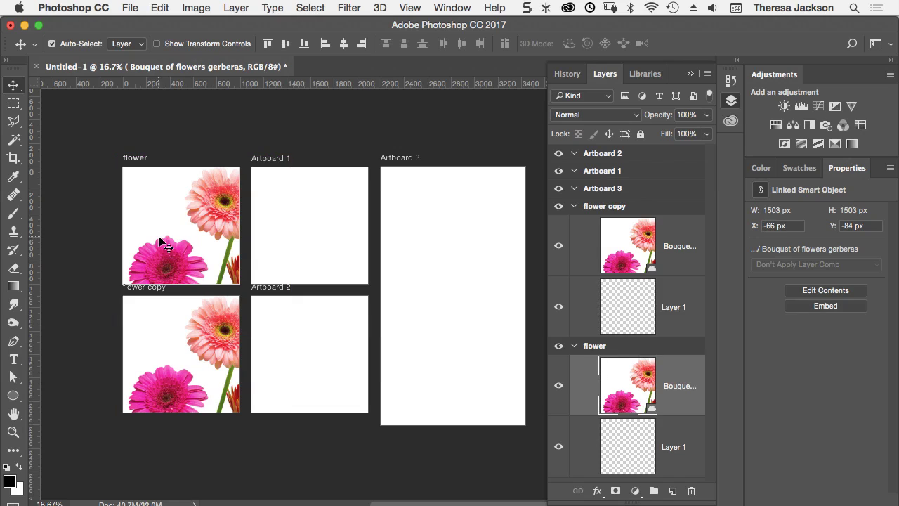
Nudge the flower artboard up 4 px to line up with Artboard 1
key("shift+v")
left_click(172, 166)
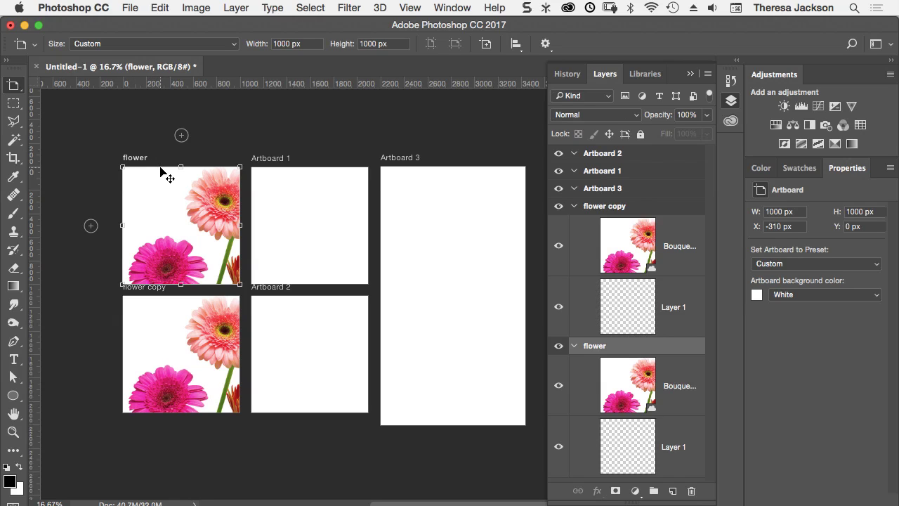
mouse_move(157, 171)
left_mouse_down()
mouse_move(124, 160)
mouse_move(142, 138)
mouse_move(160, 167)
left_mouse_up()
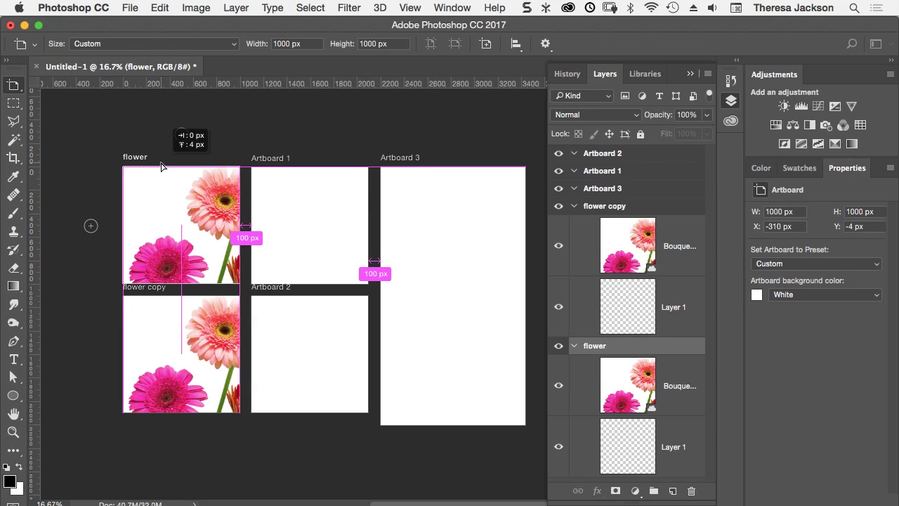
Delete the flower copy artboard
key("v")
left_click(627, 246)
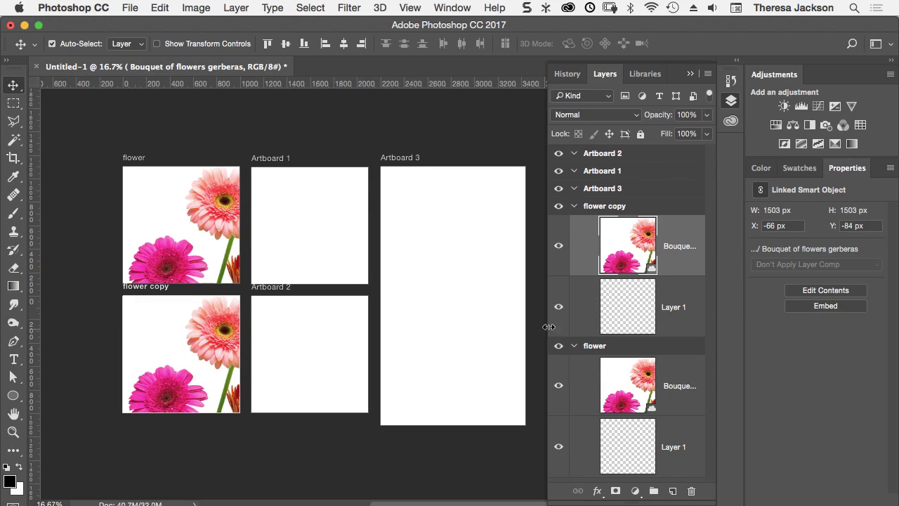
left_click(599, 207)
key("Delete")
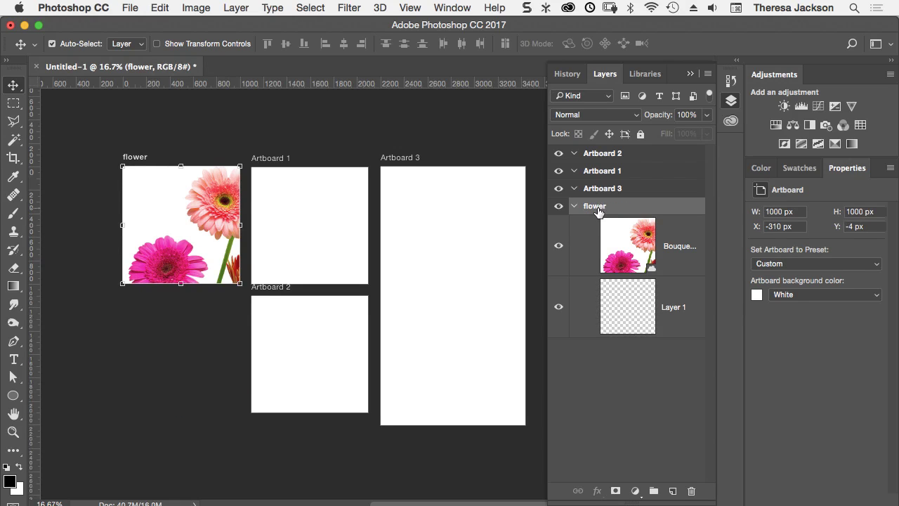
Delete Artboard 2, deselect all layers, and move the Bouquet layer up in the layer order
left_click(603, 153)
key("Delete")
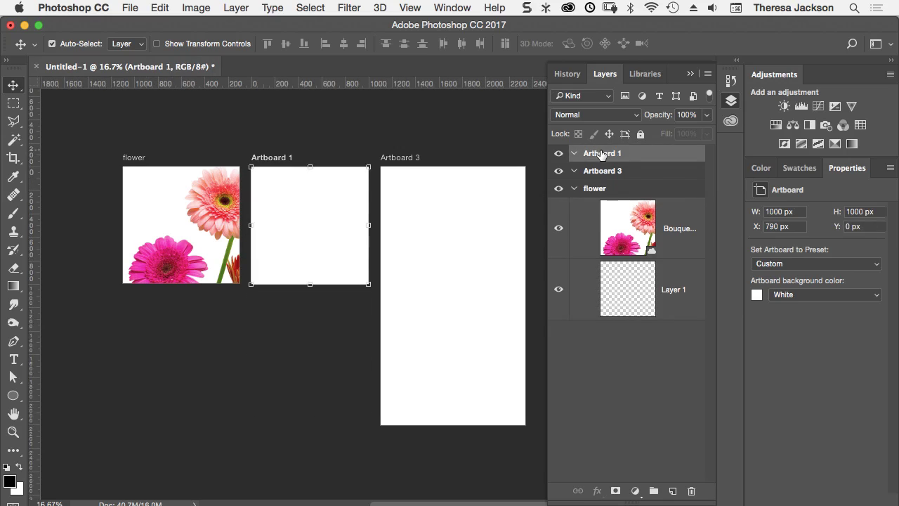
left_click(657, 343)
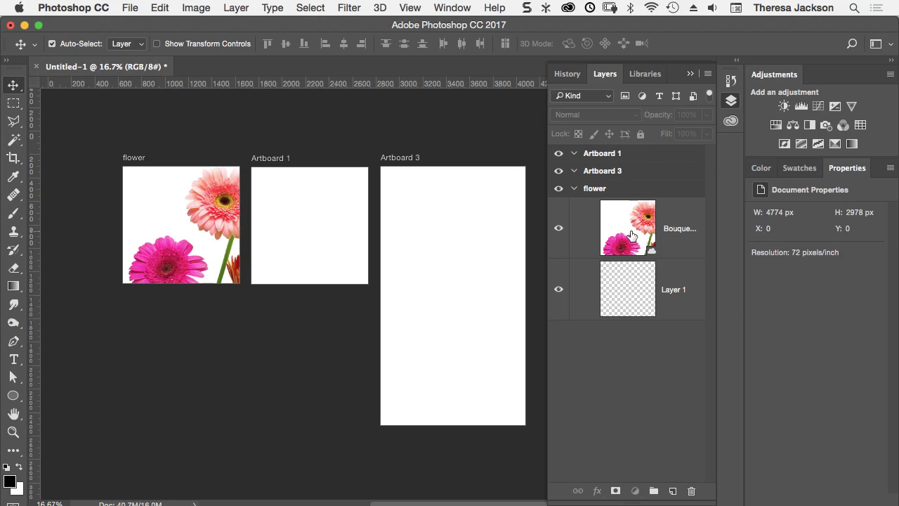
left_click_drag(632, 234, 621, 173)
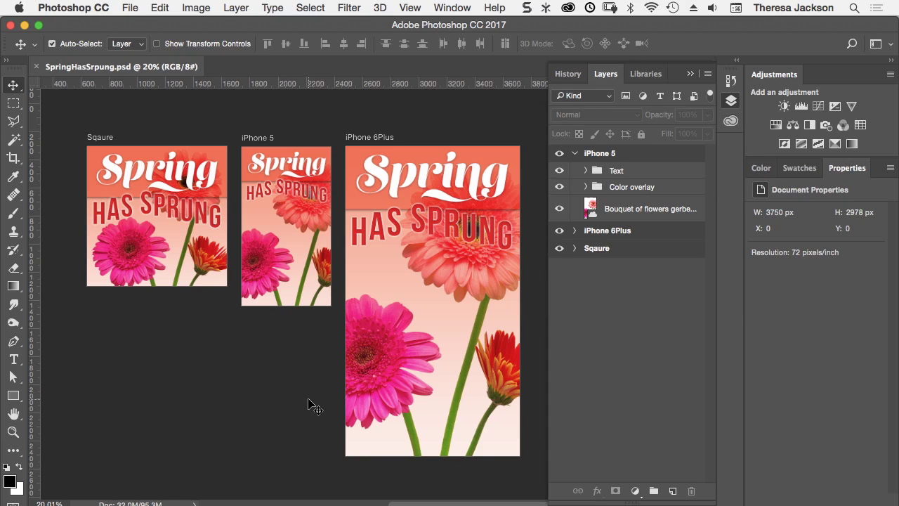
Open Export As for all artboards and preview the iPhone 6Plus and Sqaure exports
left_click(130, 9)
mouse_move(165, 203)
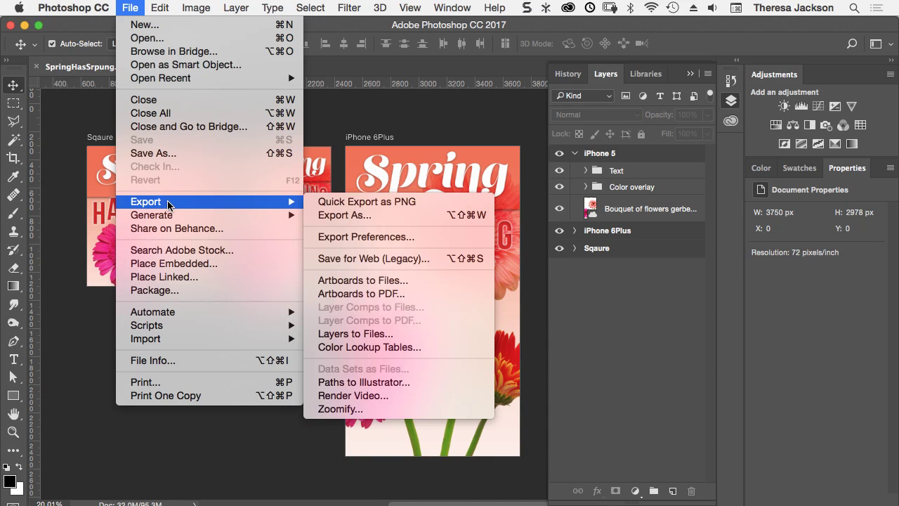
left_click(357, 217)
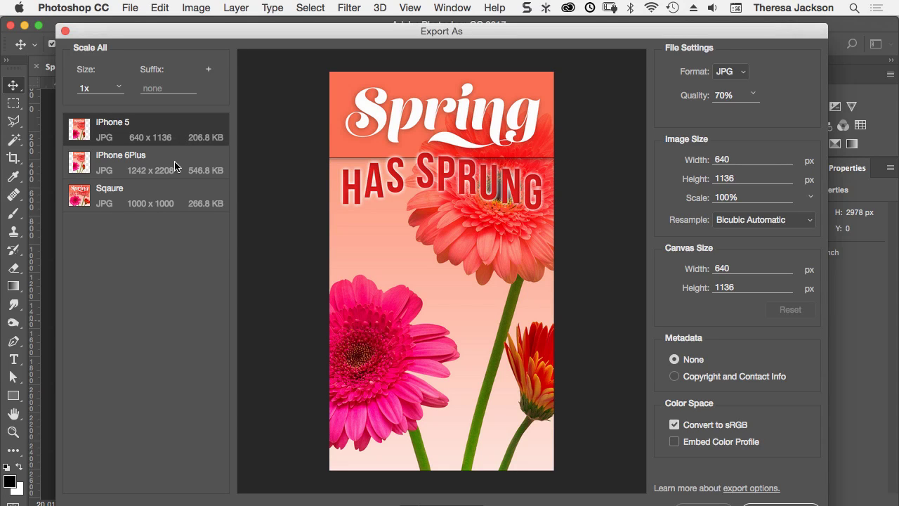
left_click(125, 164)
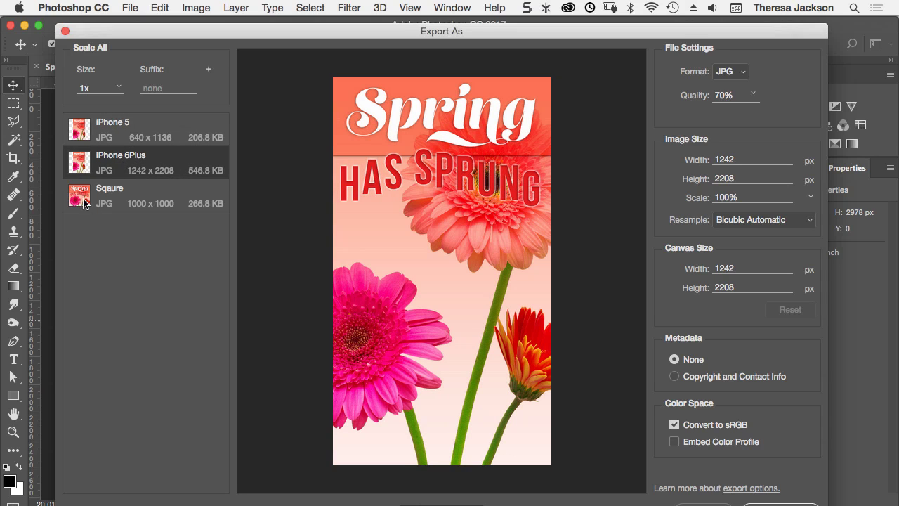
left_click(116, 199)
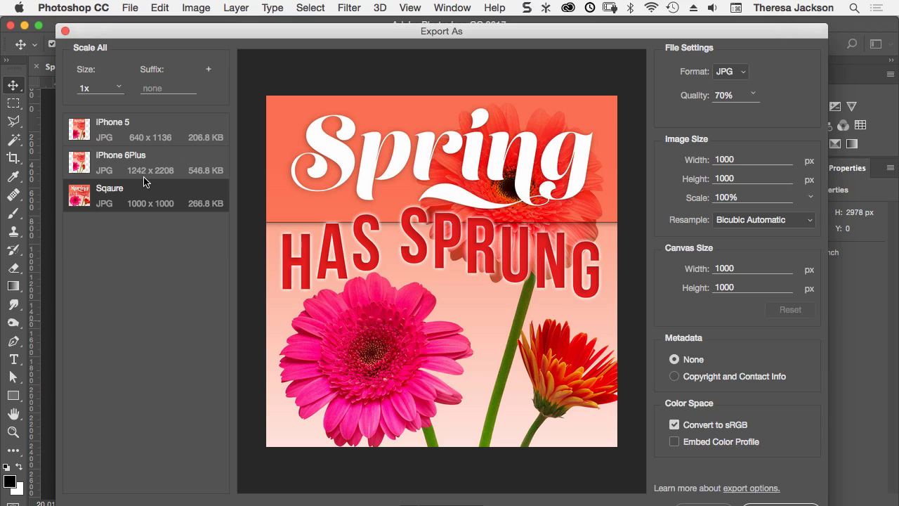
Keep JPG as the export format and add an extra 2x export size
left_click(748, 75)
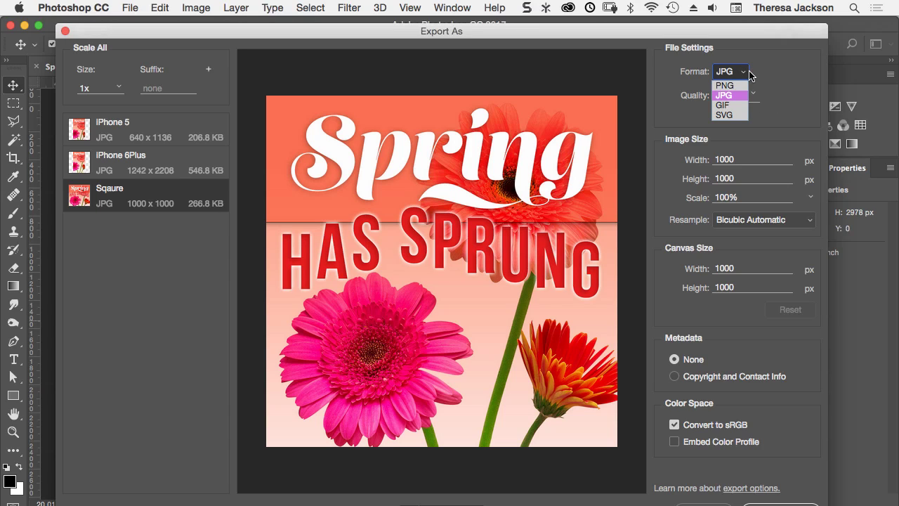
left_click(781, 80)
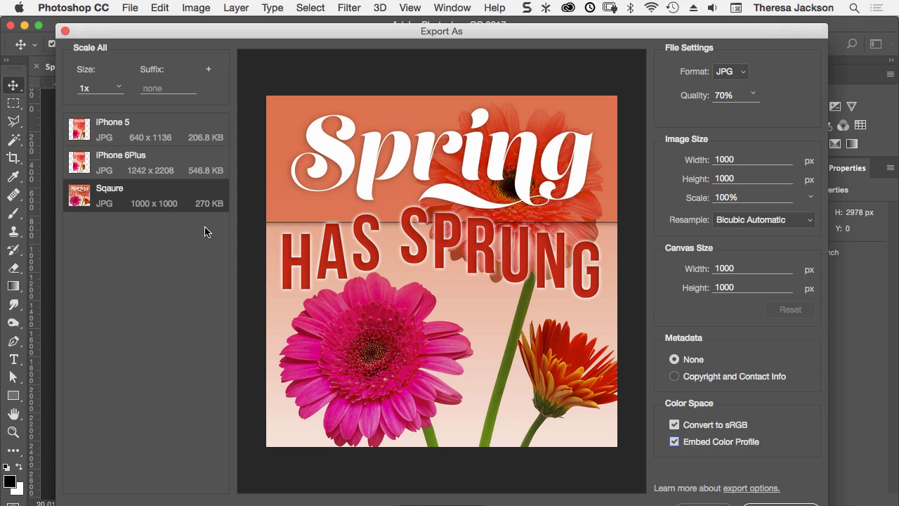
left_click(209, 71)
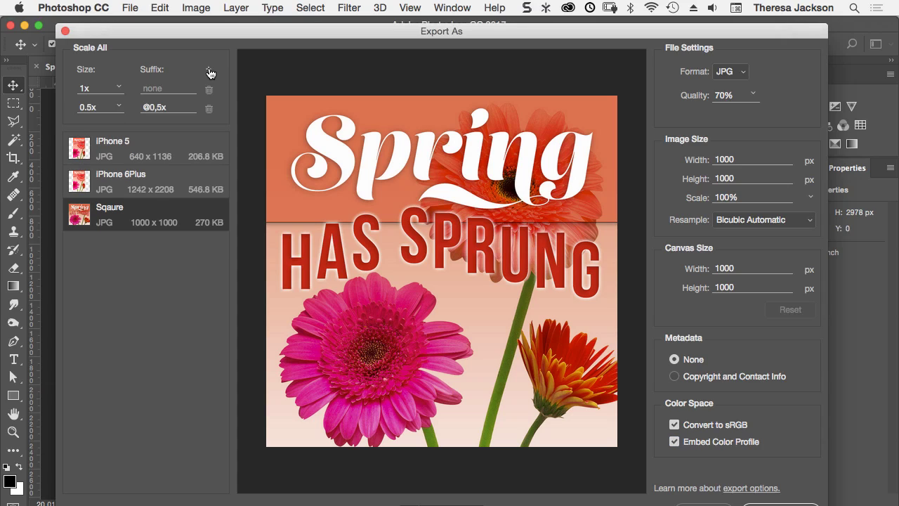
left_click(121, 108)
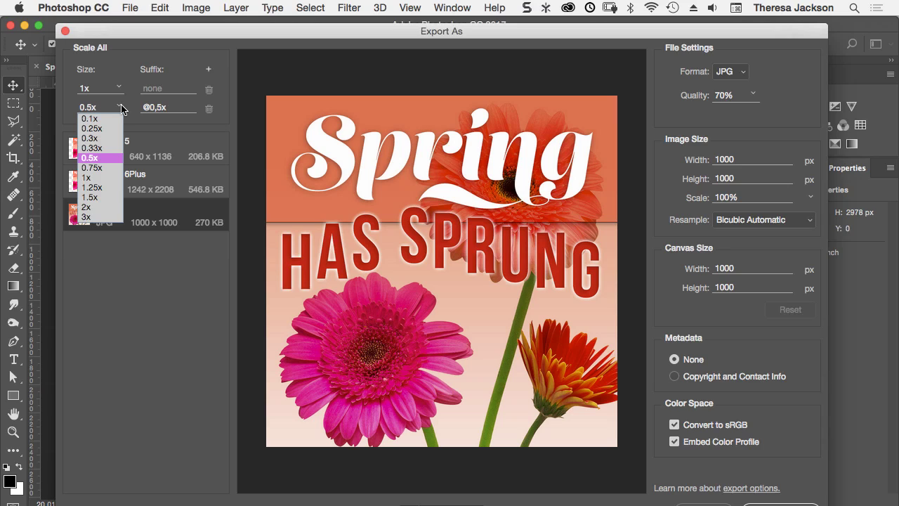
left_click(95, 207)
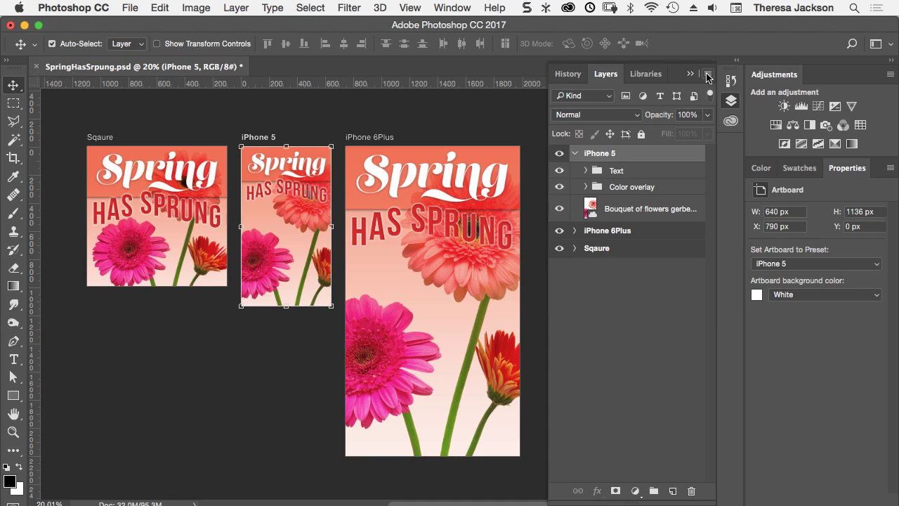
Export As the iPhone 5 artboard alone at 1x only, with its colour profile embedded
left_click(709, 76)
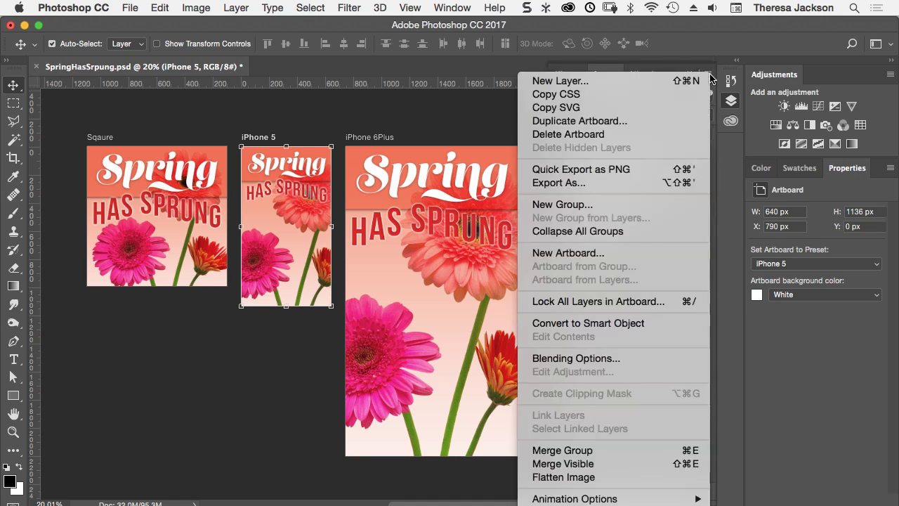
left_click(622, 185)
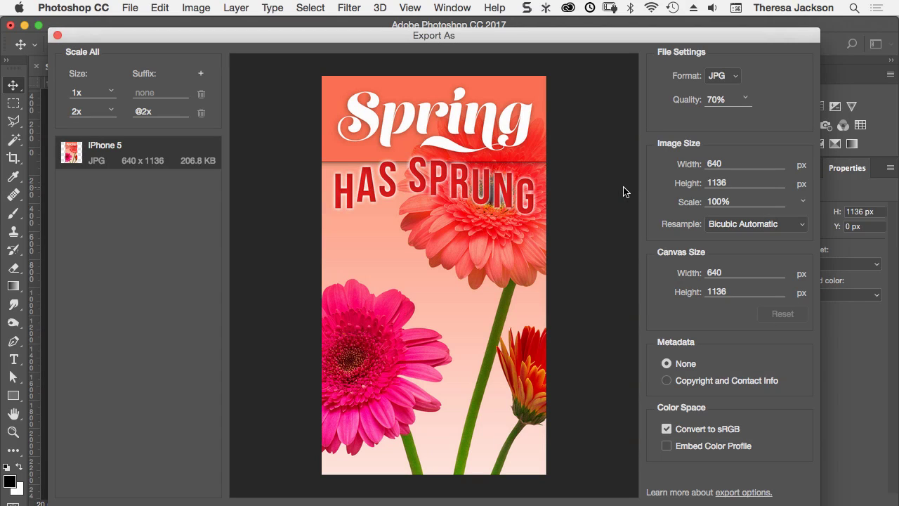
left_click_drag(612, 40, 617, 29)
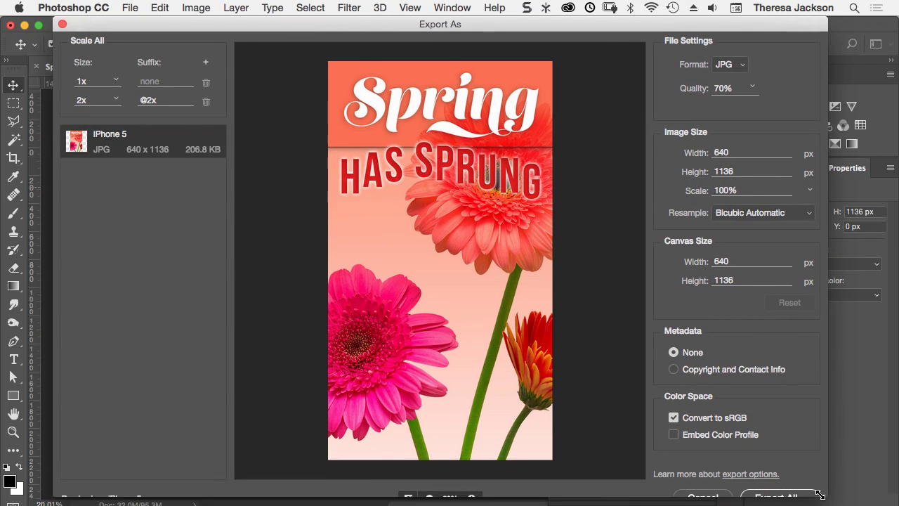
mouse_move(825, 504)
left_mouse_down()
mouse_move(817, 490)
mouse_move(816, 498)
left_mouse_up()
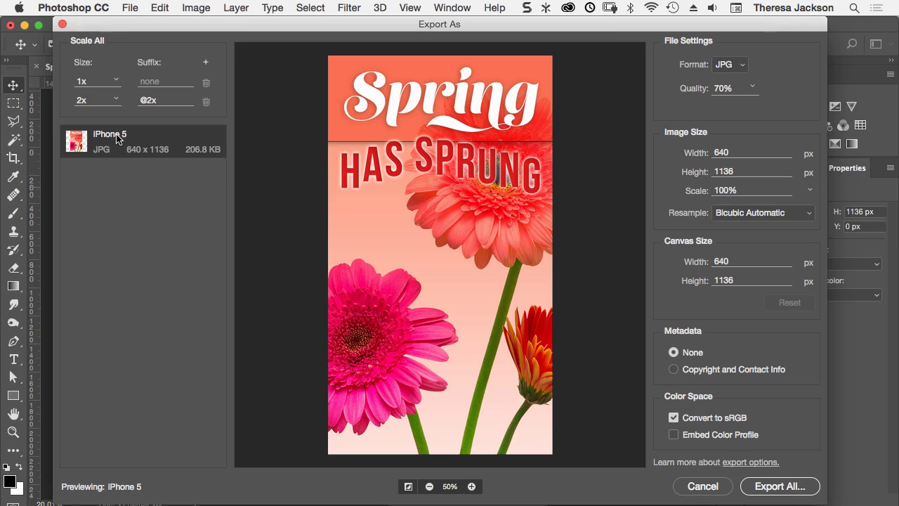
left_click(207, 104)
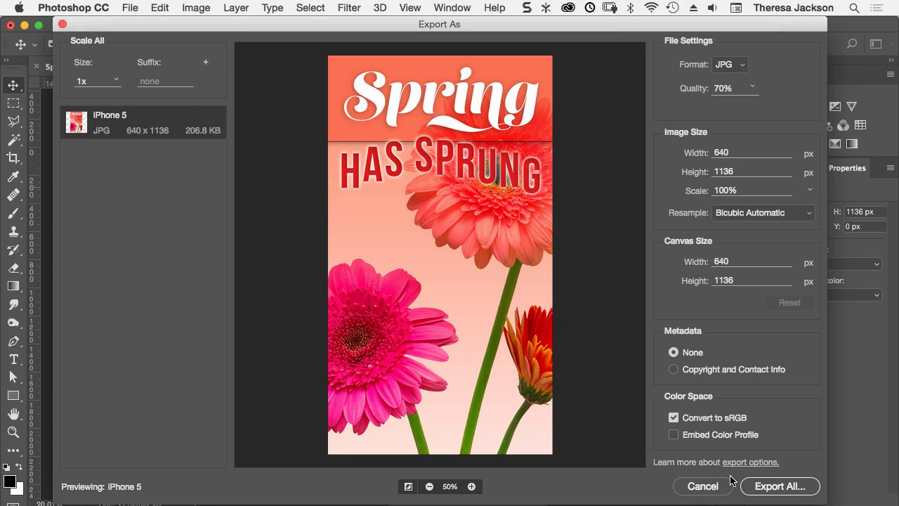
left_click(674, 435)
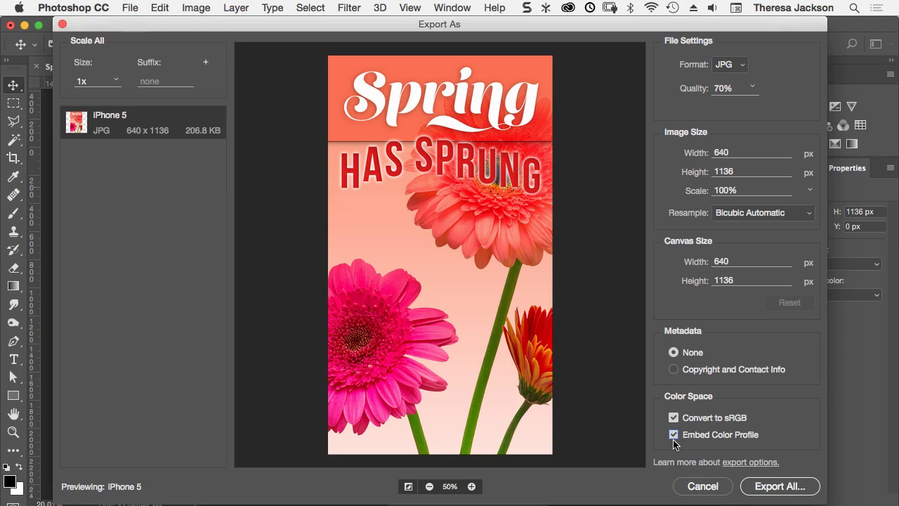